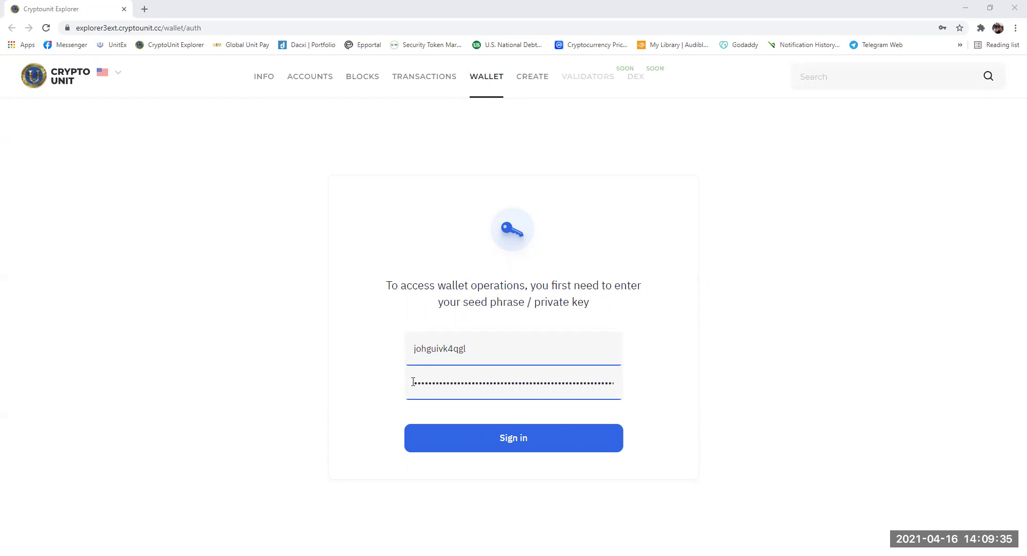
- Sign in to the wallet, set a new six-digit PIN and proceed to the dashboard
{"action": "left_click", "coordinate": [521, 443]}
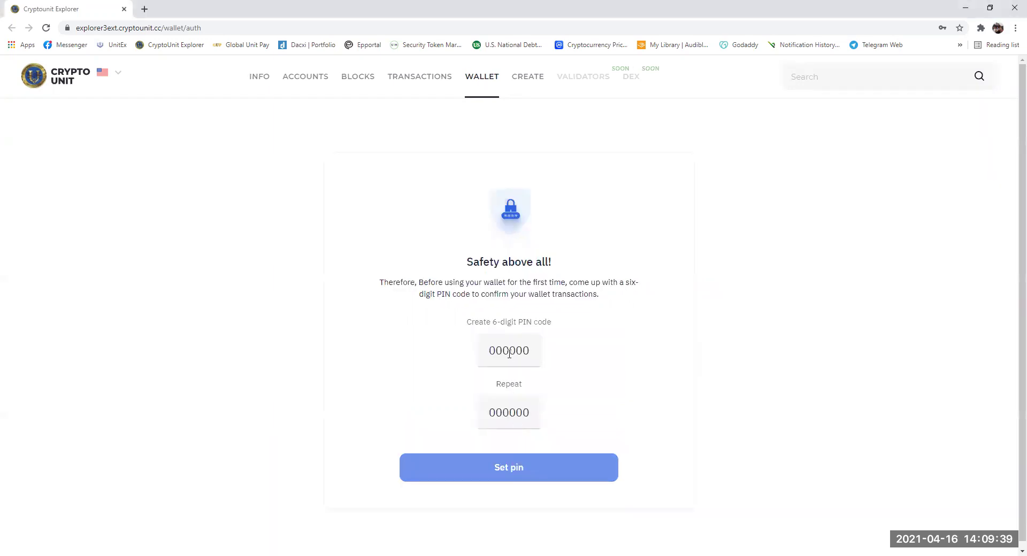
{"action": "left_click", "coordinate": [509, 351]}
{"action": "type", "text": "123456123456"}
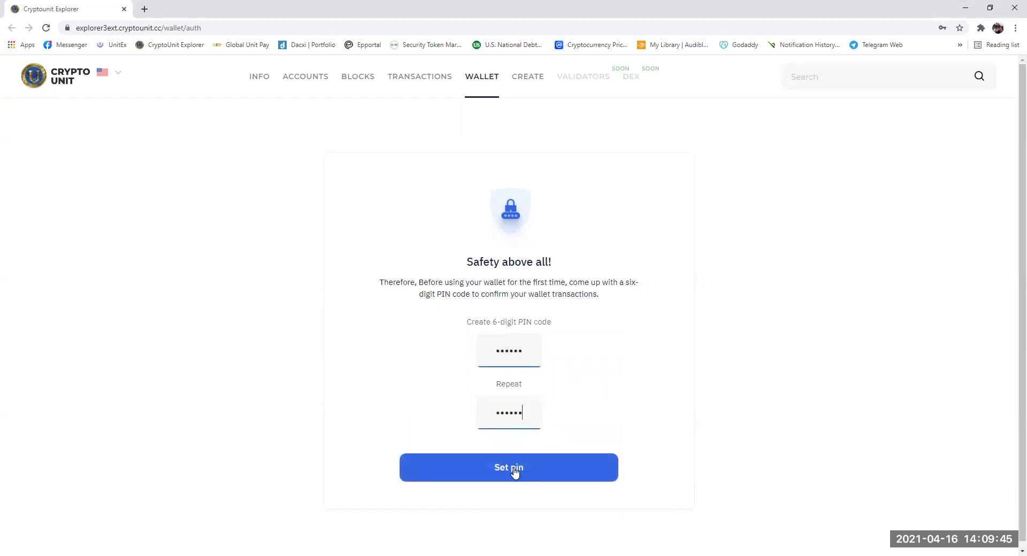
{"action": "left_click", "coordinate": [512, 470]}
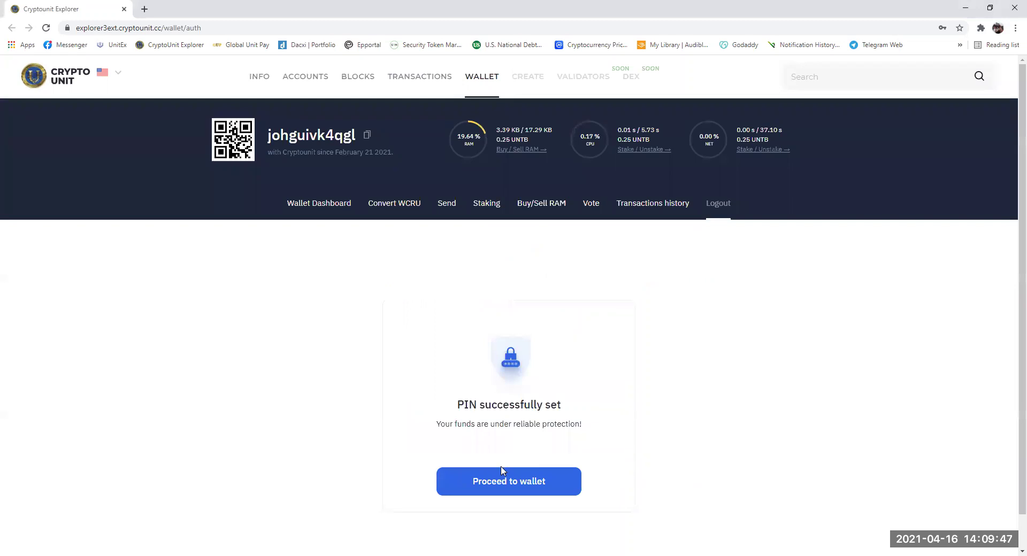
{"action": "left_click", "coordinate": [502, 483]}
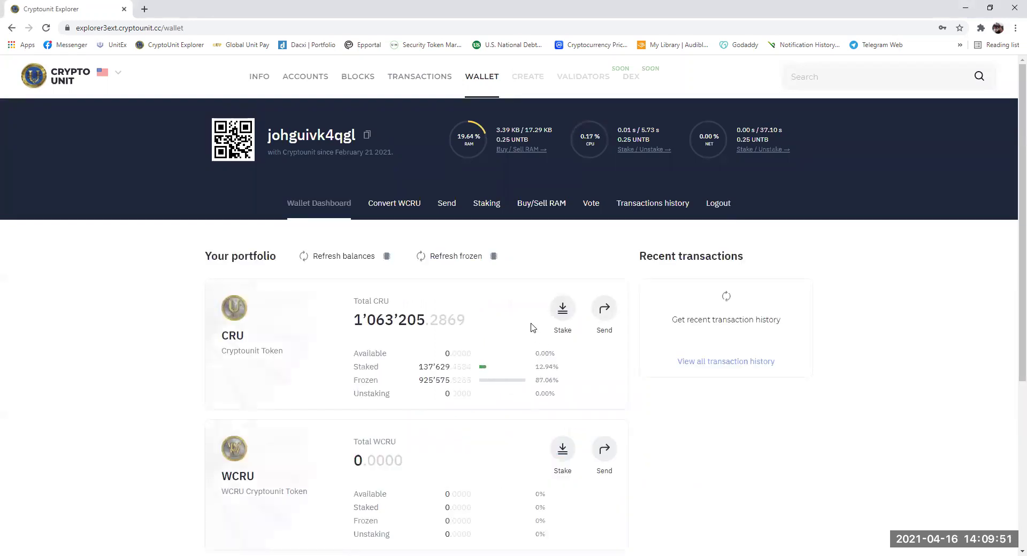
- Refresh the frozen CRU balance with PIN confirmation, then refresh the portfolio balances
{"action": "left_click", "coordinate": [457, 257]}
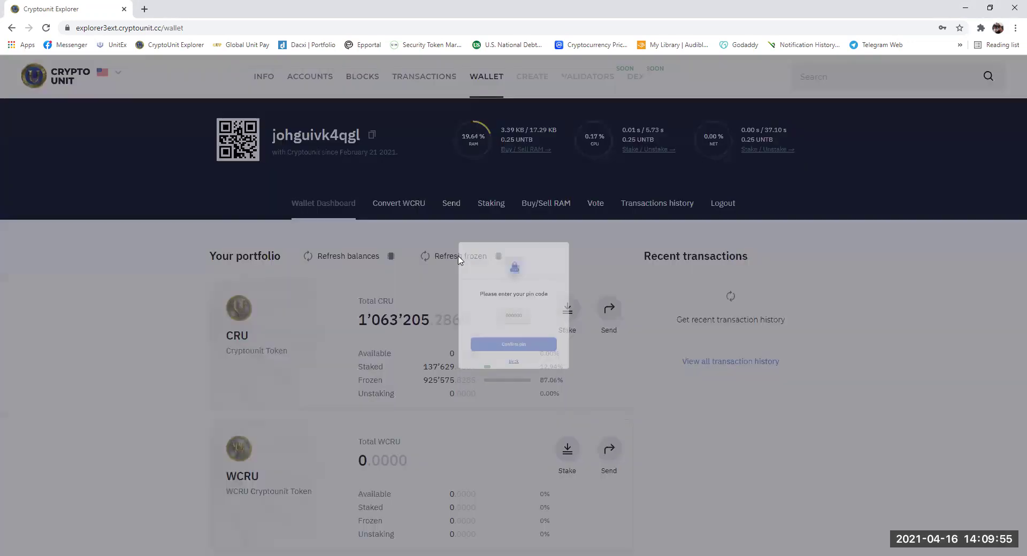
{"action": "left_click", "coordinate": [521, 323]}
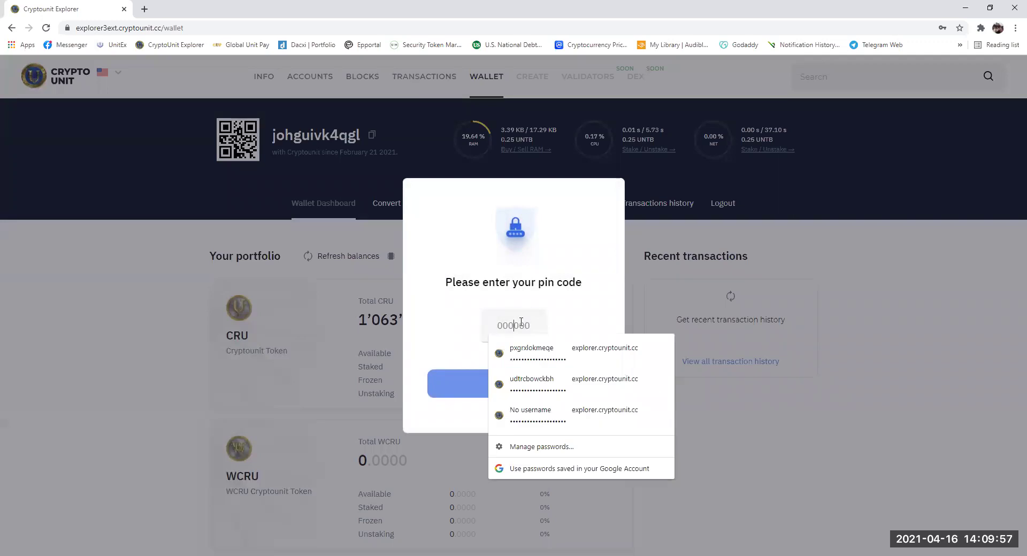
{"action": "type", "text": "••••••"}
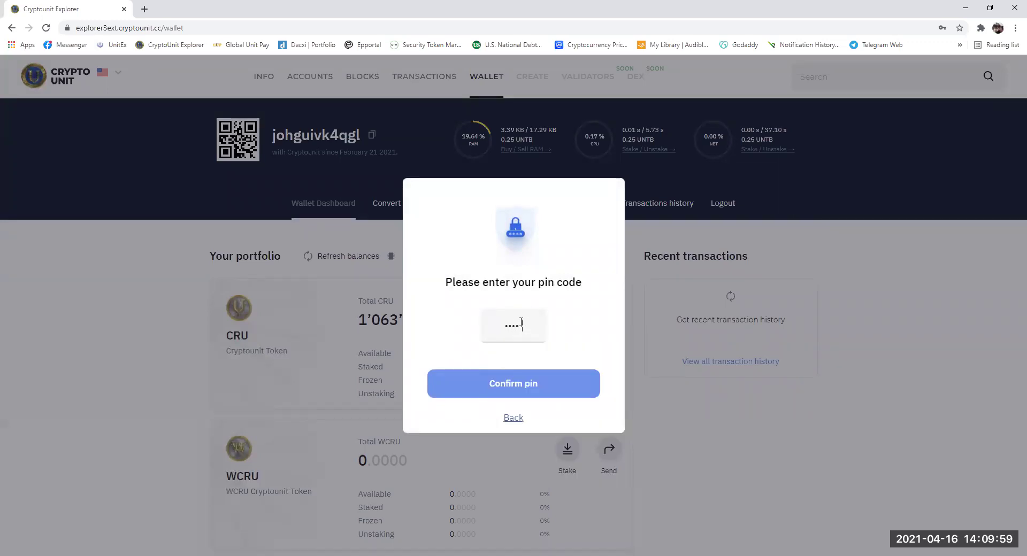
{"action": "left_click", "coordinate": [517, 392]}
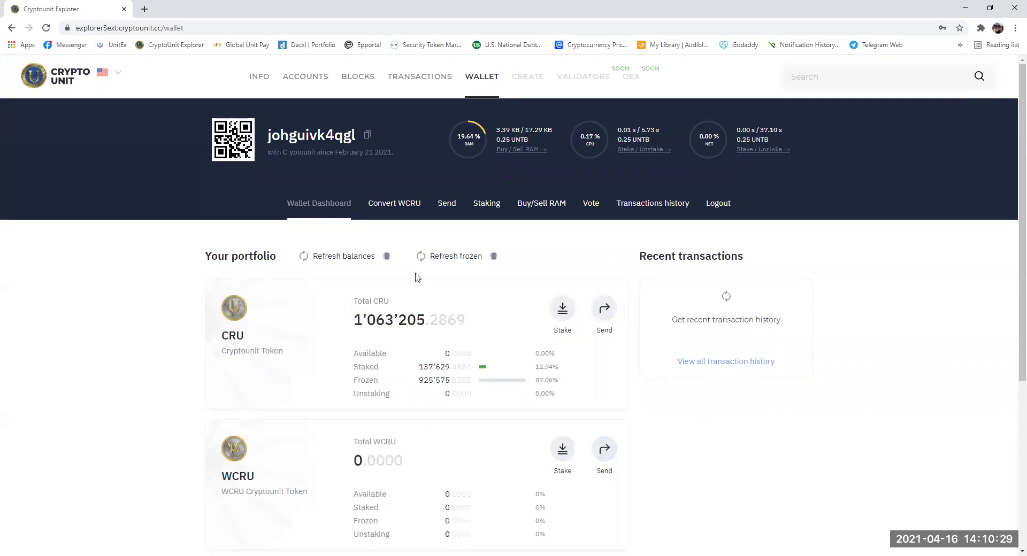
{"action": "left_click", "coordinate": [344, 258]}
- Open CRU for UNTB staking, showing 137'629.4584 CRU staked, and set the stake amount to 0
{"action": "left_click", "coordinate": [486, 205]}
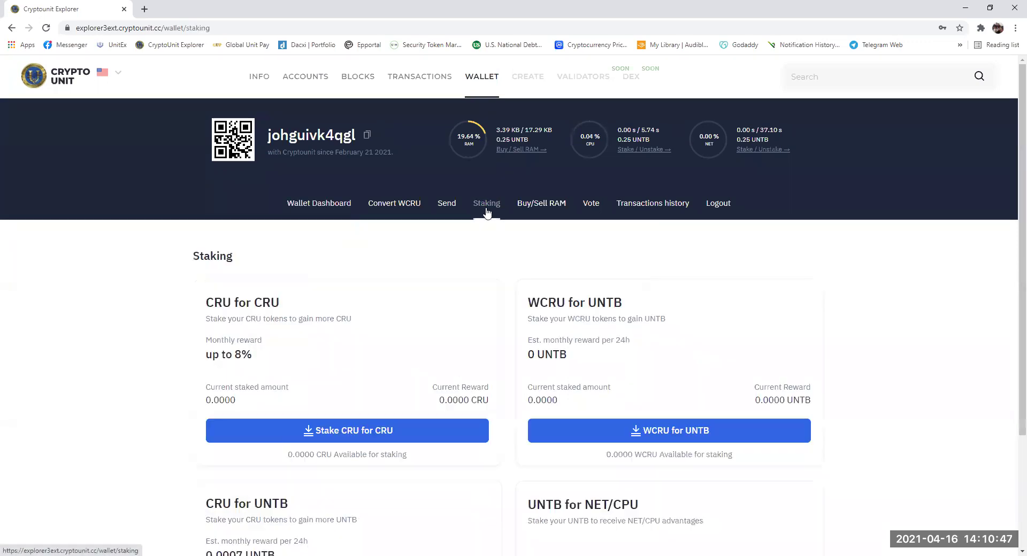
{"action": "scroll", "coordinate": [439, 417], "scroll_direction": "down", "scroll_amount": 3}
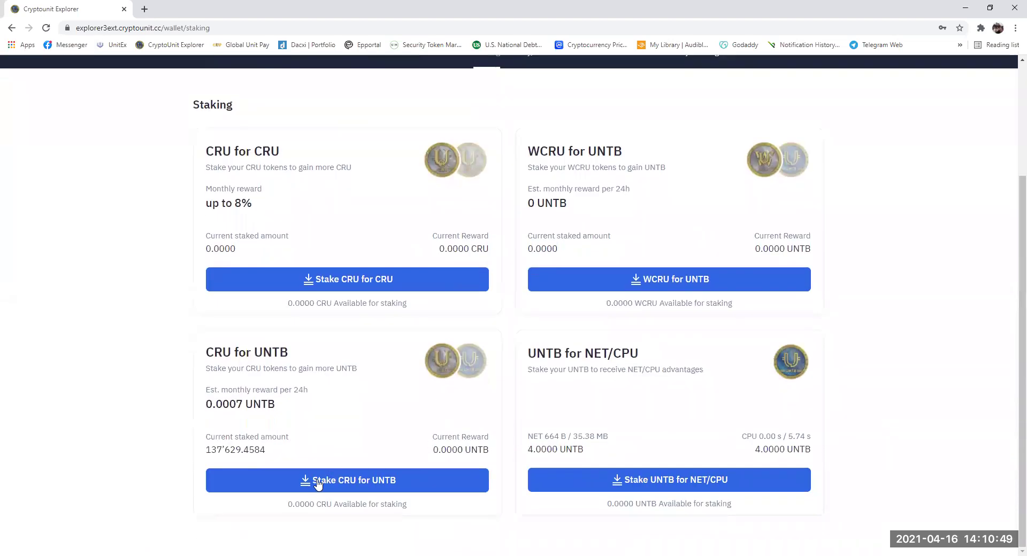
{"action": "left_click", "coordinate": [358, 481]}
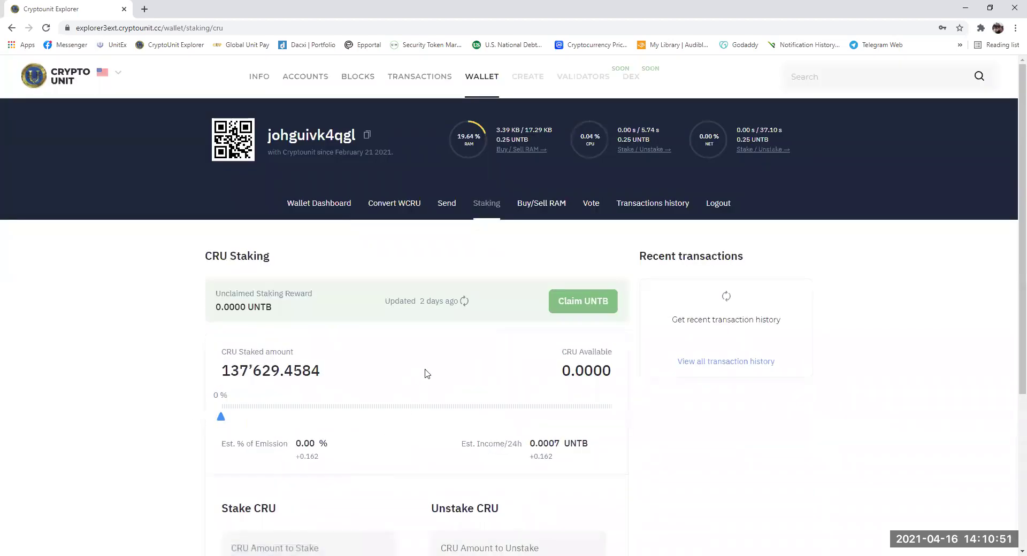
{"action": "scroll", "coordinate": [426, 373], "scroll_direction": "down", "scroll_amount": 4}
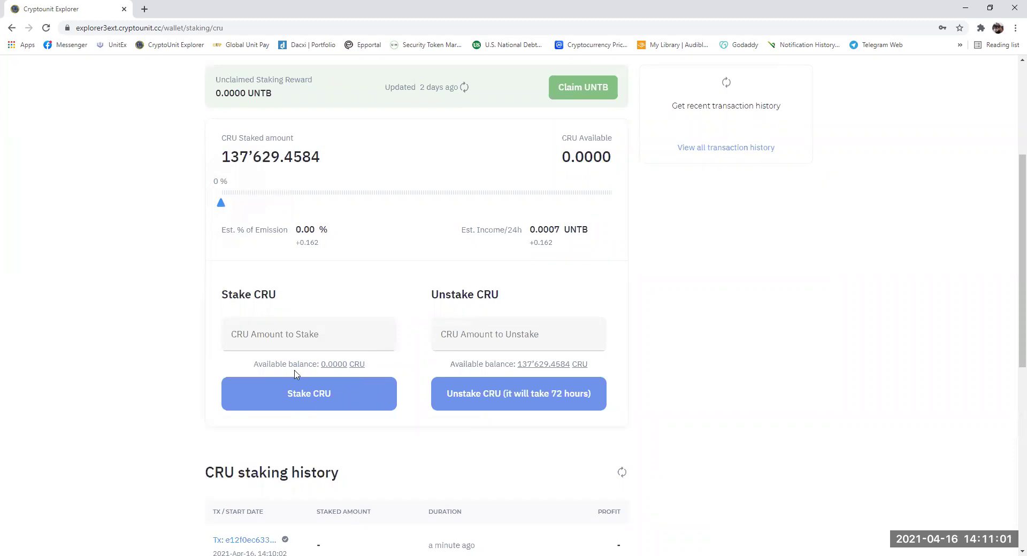
{"action": "left_click_drag", "start_coordinate": [222, 204], "coordinate": [624, 218]}
{"action": "left_click", "coordinate": [234, 343]}
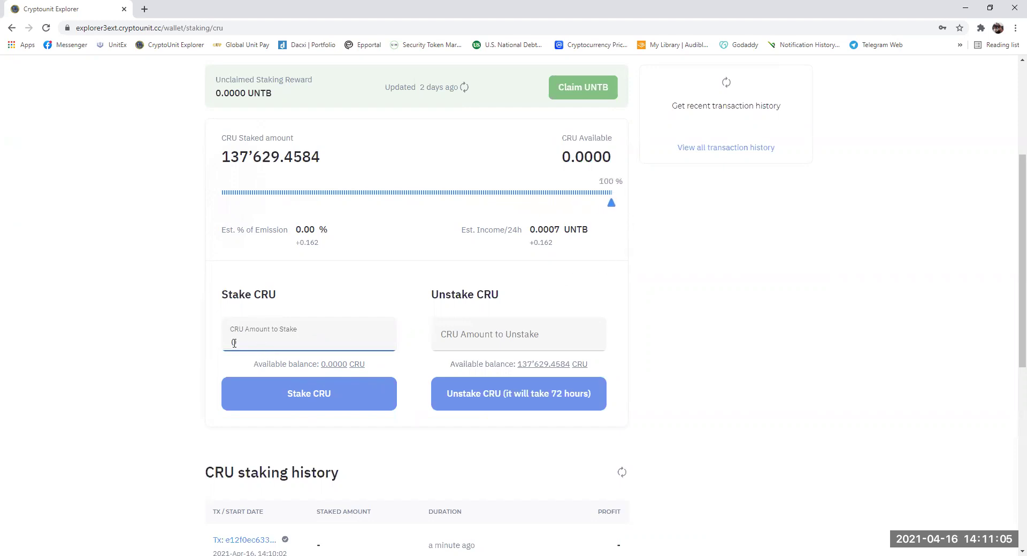
{"action": "type", "text": "0"}
- Update the unclaimed staking reward, confirming with the PIN
{"action": "scroll", "coordinate": [449, 235], "scroll_direction": "up", "scroll_amount": 2}
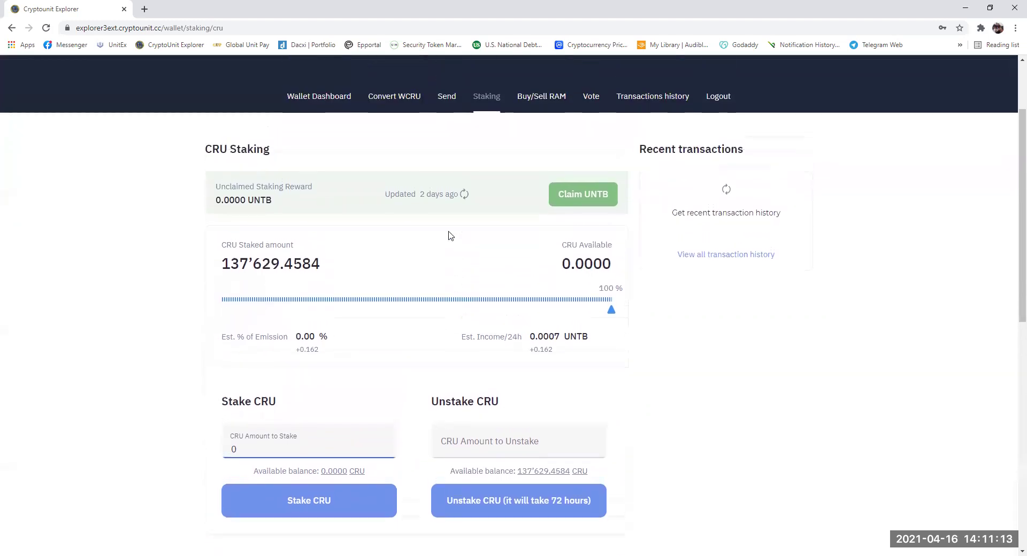
{"action": "left_click", "coordinate": [464, 195]}
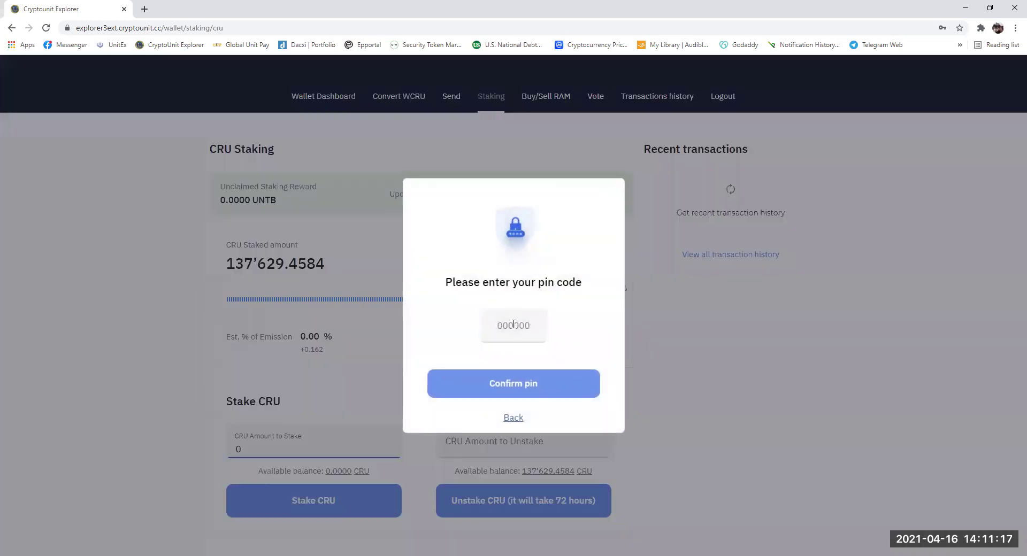
{"action": "left_click", "coordinate": [514, 325]}
{"action": "type", "text": "******"}
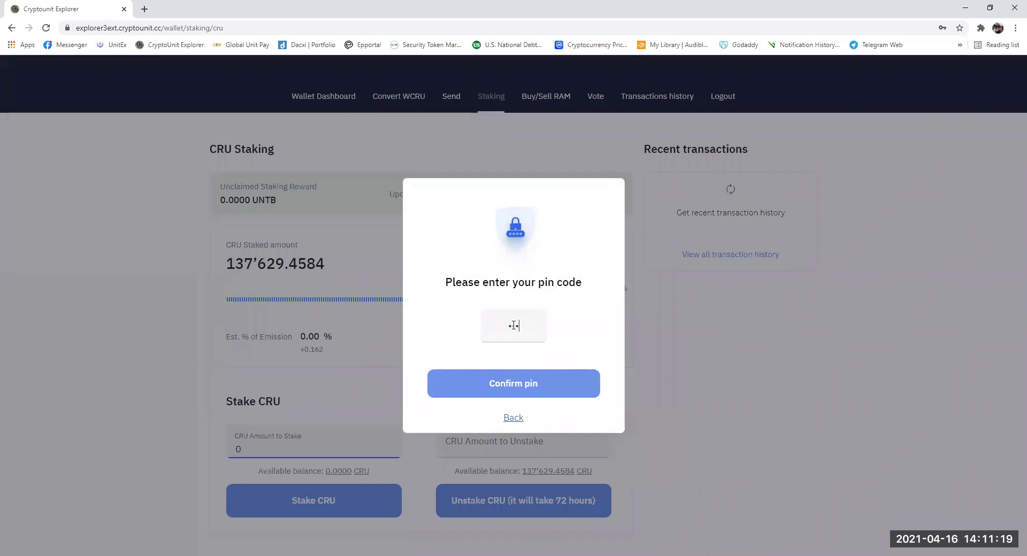
{"action": "left_click", "coordinate": [503, 396]}
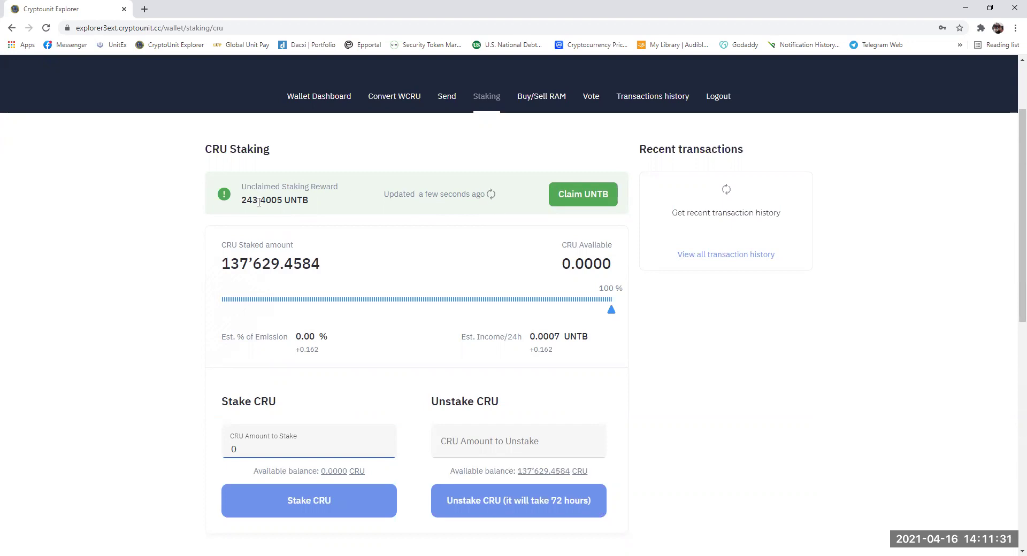
- Claim the 243.4005 UNTB reward with PIN confirmation, leaving 0.0000 unclaimed
{"action": "left_click", "coordinate": [574, 202]}
{"action": "left_click", "coordinate": [518, 326]}
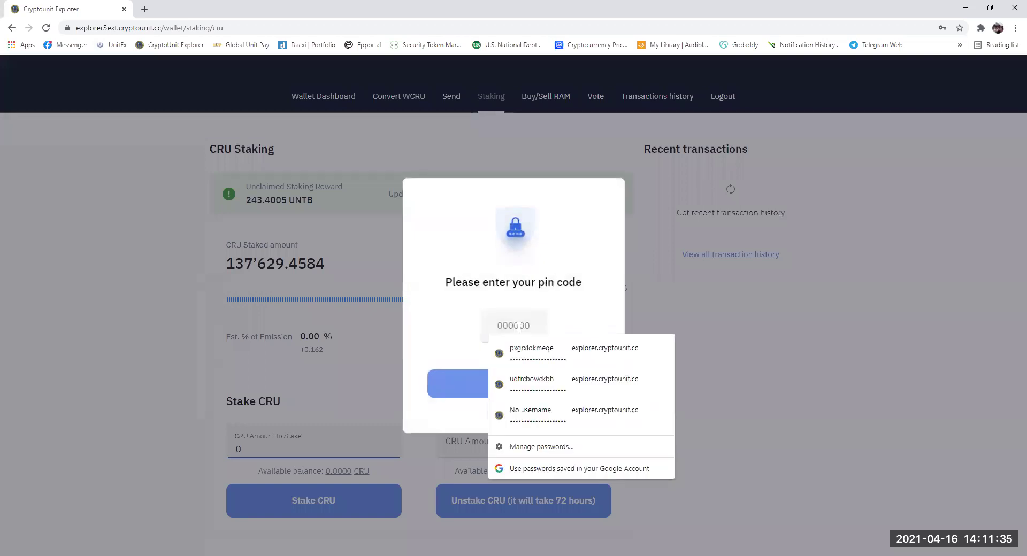
{"action": "type", "text": "••••••"}
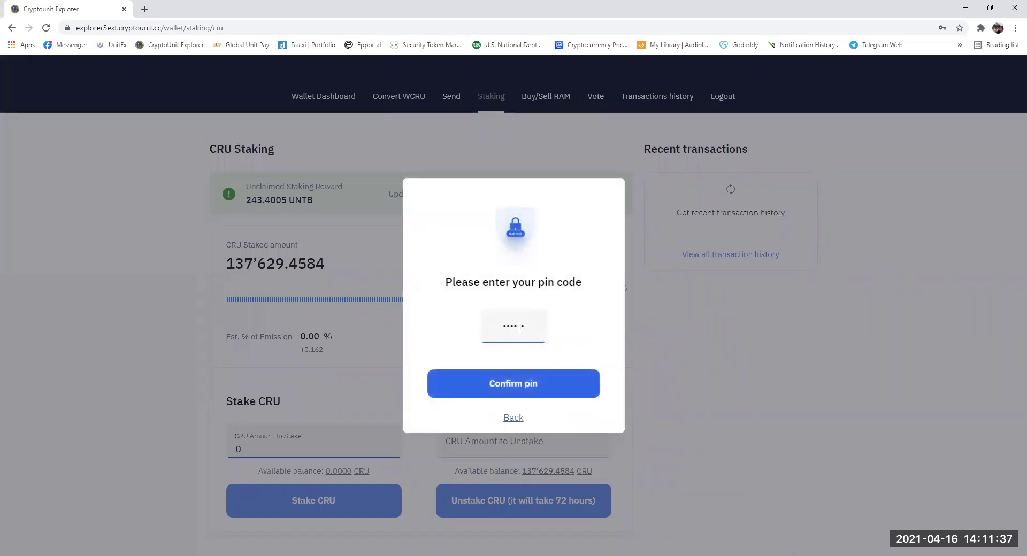
{"action": "left_click", "coordinate": [523, 386]}
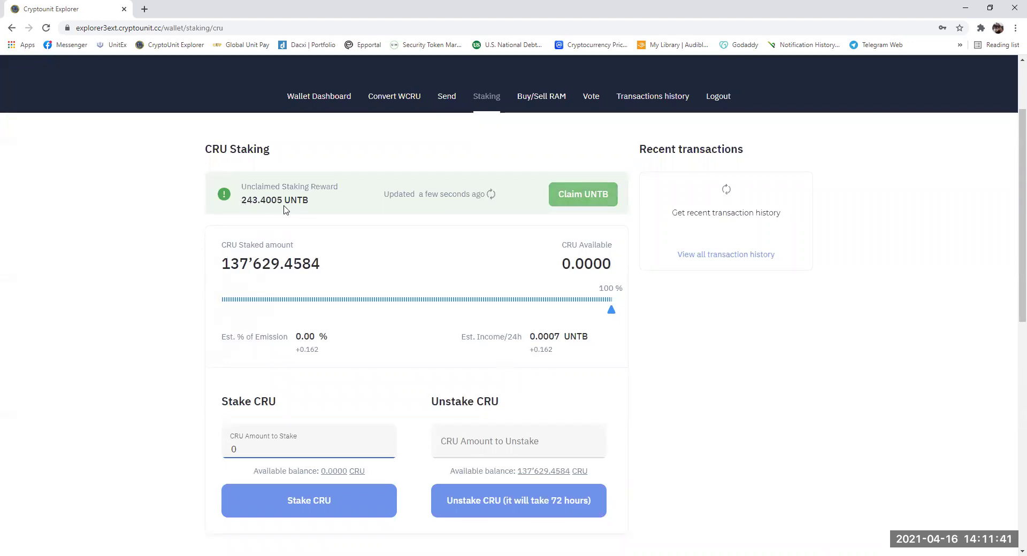
- Return to the Wallet Dashboard and check UNTB: 251.4005 total, 243.4005 available, 8 staked
{"action": "left_click", "coordinate": [326, 97]}
{"action": "scroll", "coordinate": [373, 321], "scroll_direction": "down", "scroll_amount": 5}
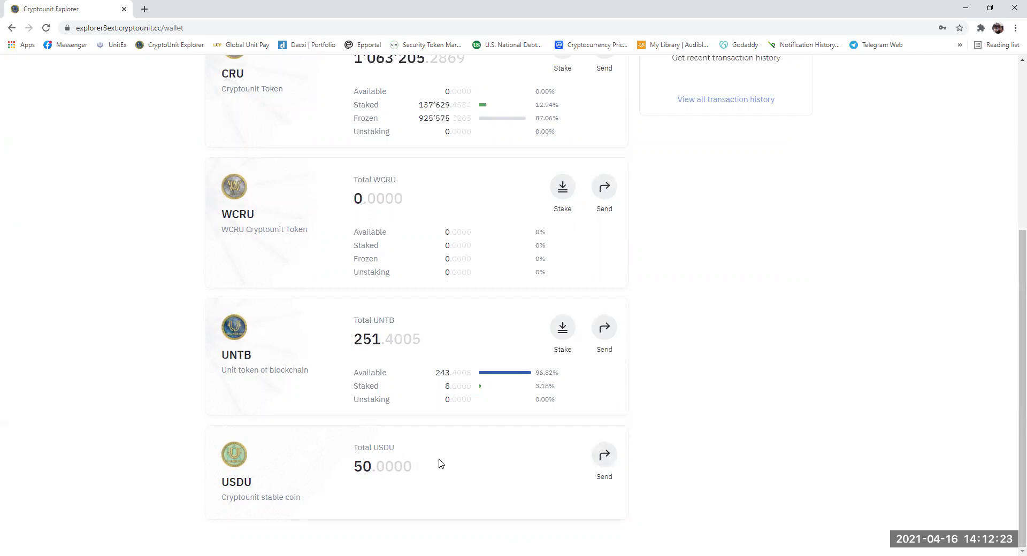
{"action": "scroll", "coordinate": [441, 463], "scroll_direction": "up", "scroll_amount": 1}
{"action": "scroll", "coordinate": [441, 463], "scroll_direction": "up", "scroll_amount": 5}
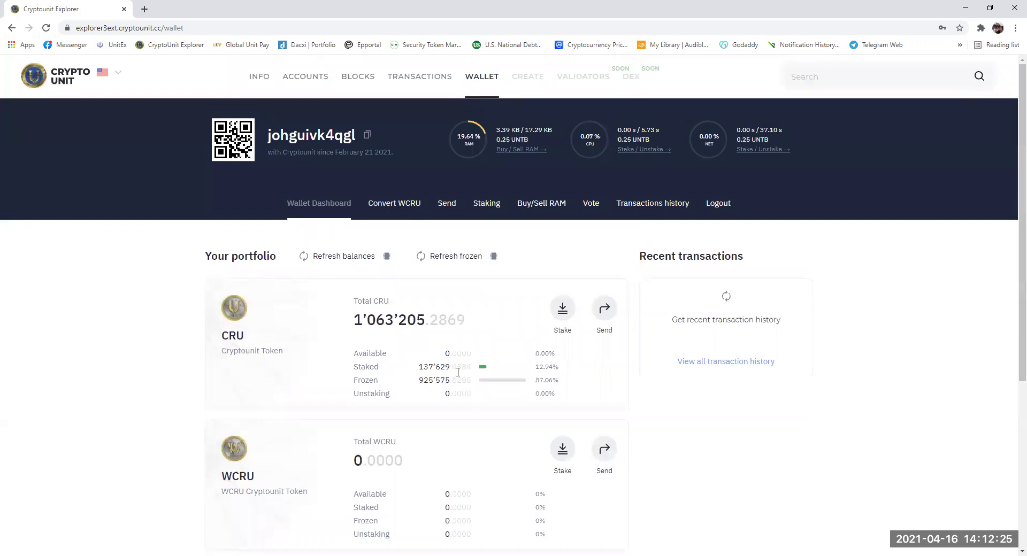
- Set up the CRU-to-WCRU conversion with Frozen CRU and the full 939885.8286 amount
{"action": "left_click", "coordinate": [402, 209]}
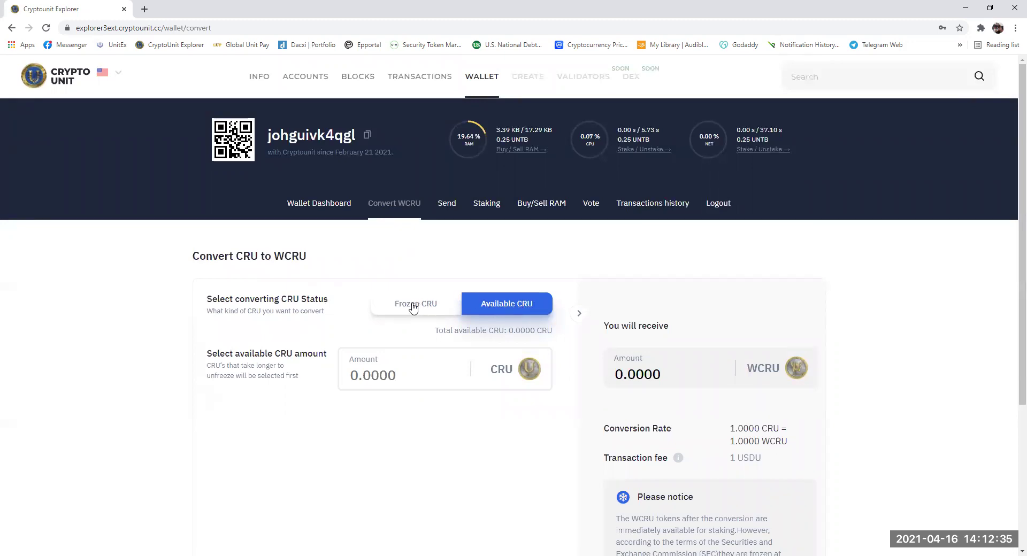
{"action": "left_click", "coordinate": [413, 306]}
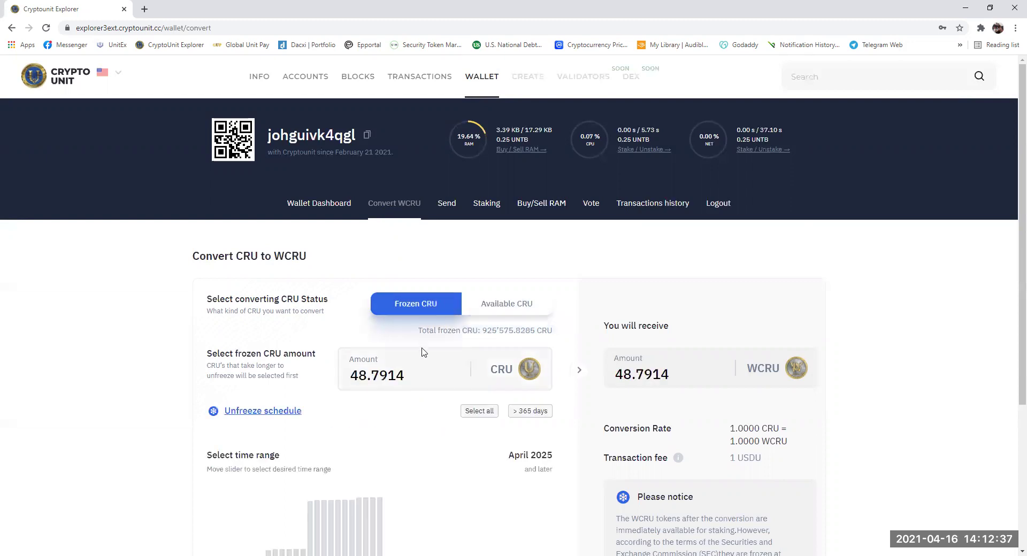
{"action": "scroll", "coordinate": [423, 351], "scroll_direction": "down", "scroll_amount": 1}
{"action": "scroll", "coordinate": [421, 352], "scroll_direction": "down", "scroll_amount": 3}
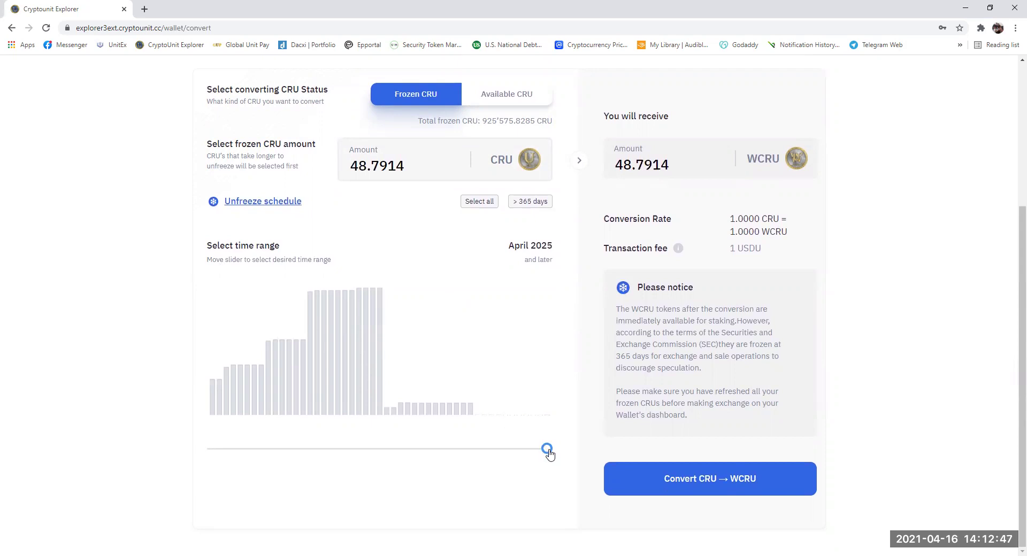
{"action": "left_click_drag", "start_coordinate": [549, 454], "coordinate": [207, 447]}
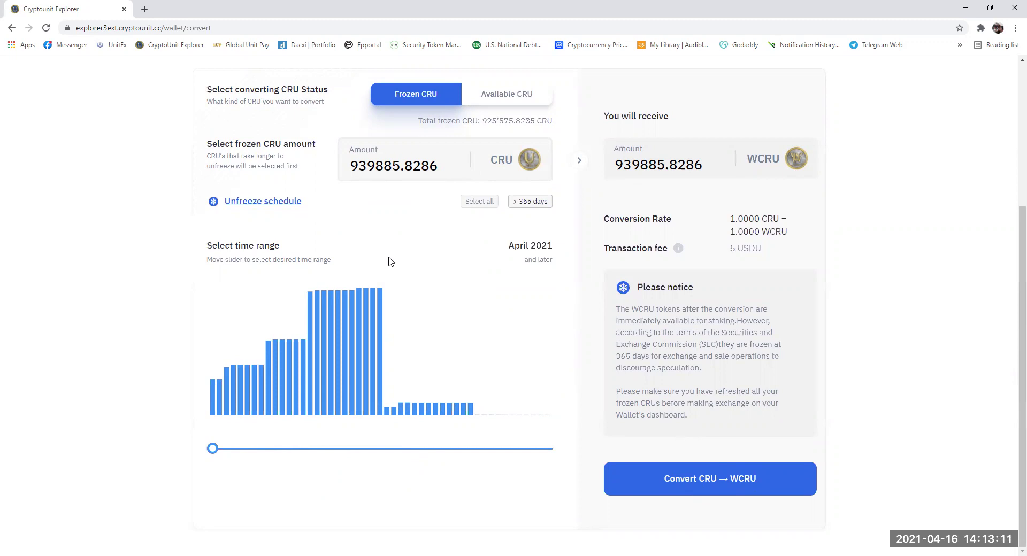
{"action": "left_click", "coordinate": [257, 202]}
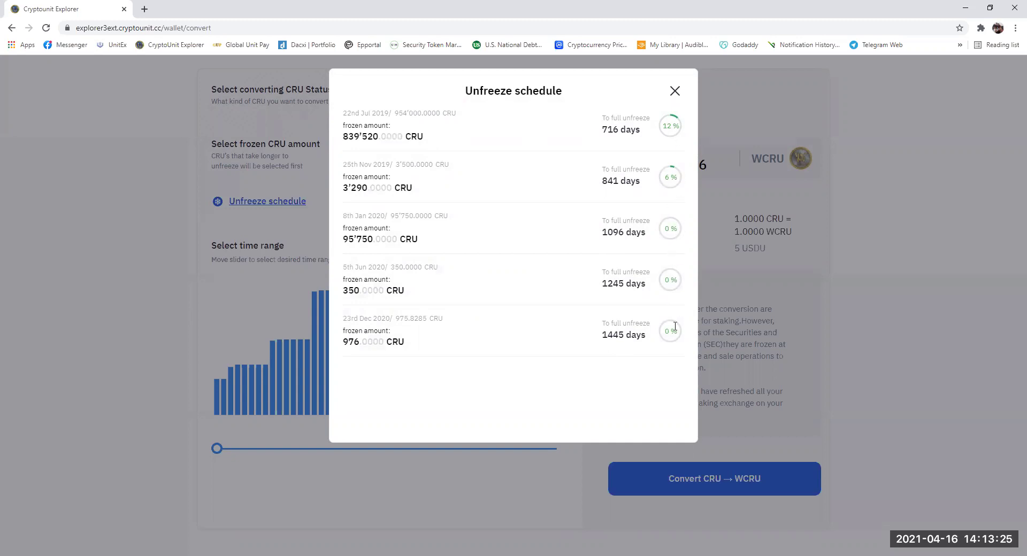
{"action": "left_click", "coordinate": [673, 94]}
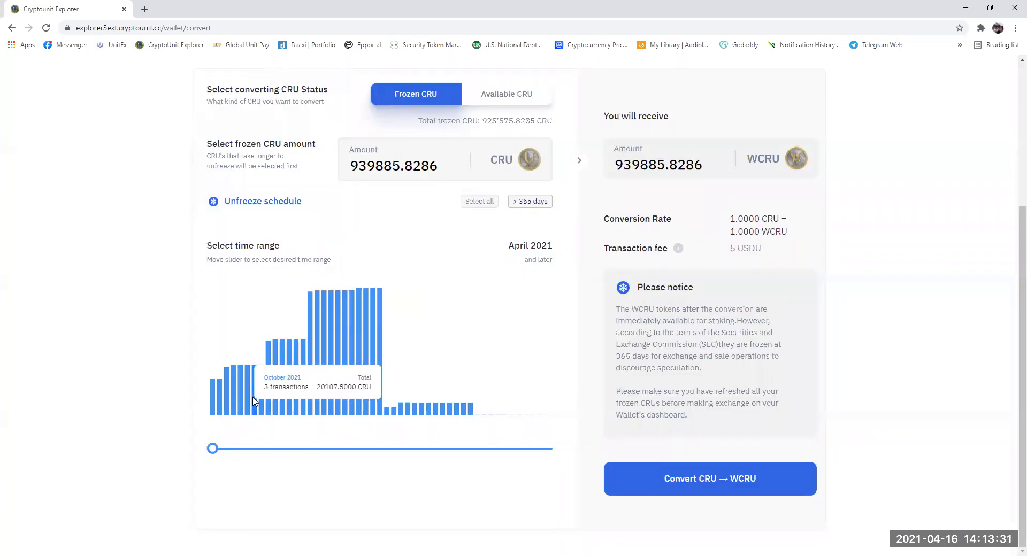
{"action": "left_click_drag", "start_coordinate": [213, 449], "coordinate": [275, 449]}
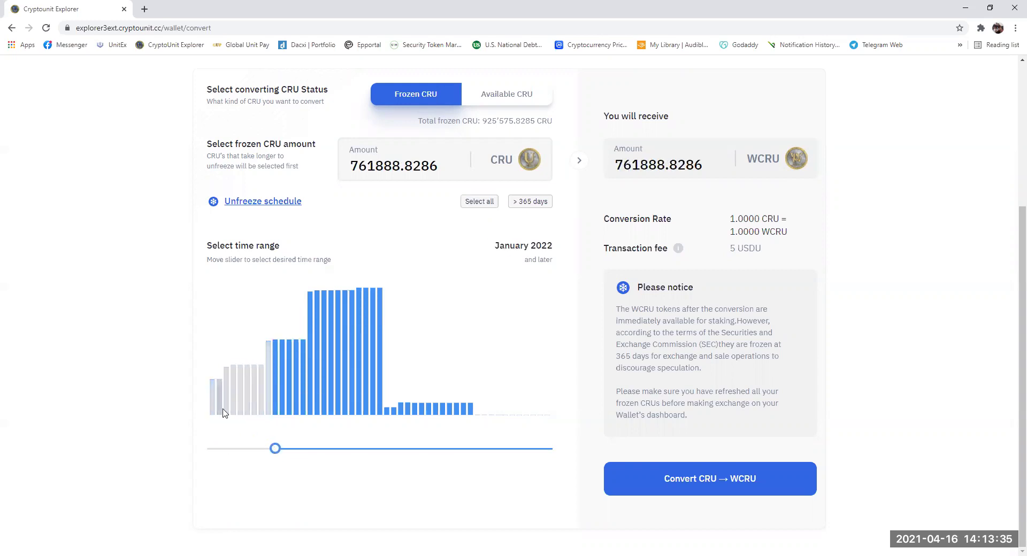
{"action": "mouse_move", "coordinate": [214, 413]}
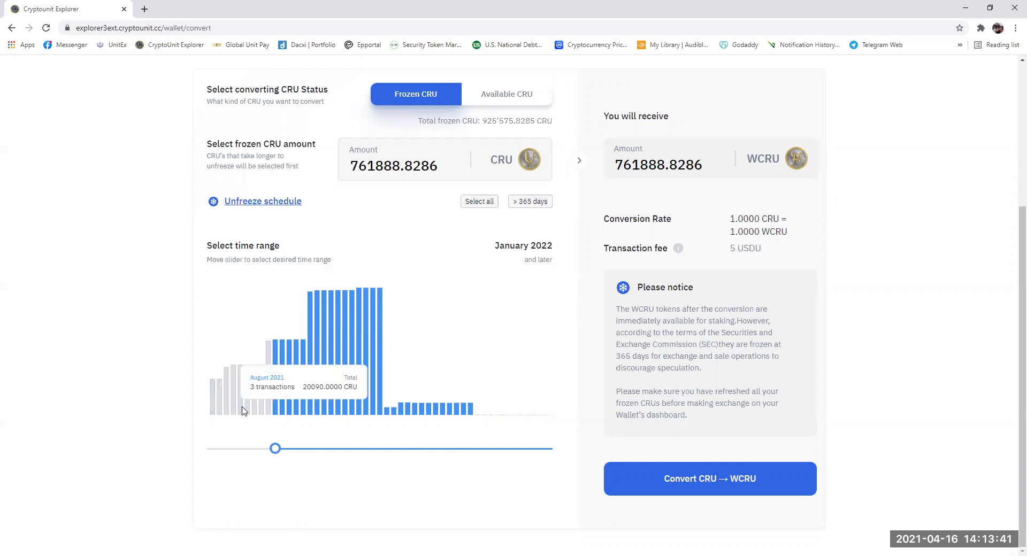
{"action": "mouse_move", "coordinate": [257, 411]}
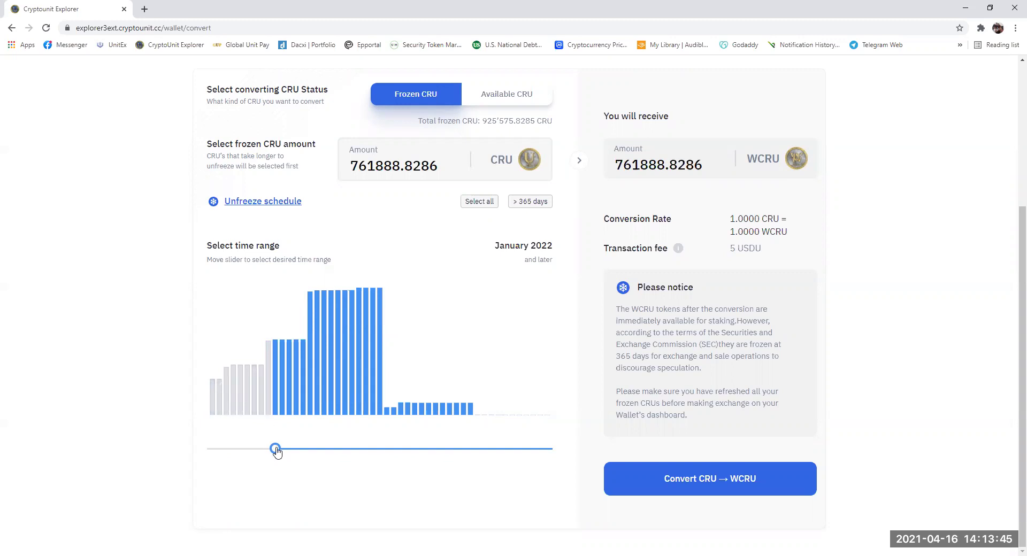
{"action": "left_click_drag", "start_coordinate": [276, 452], "coordinate": [209, 449]}
{"action": "mouse_move", "coordinate": [262, 381]}
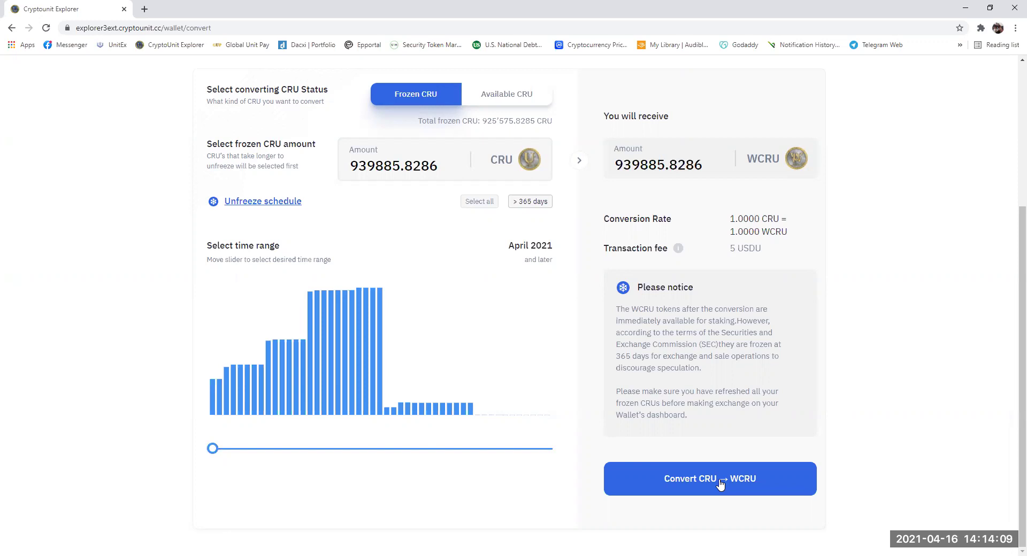
- Convert the 939885.8286 frozen CRU to WCRU with the PIN and review the five pending exchanges
{"action": "left_click", "coordinate": [721, 482]}
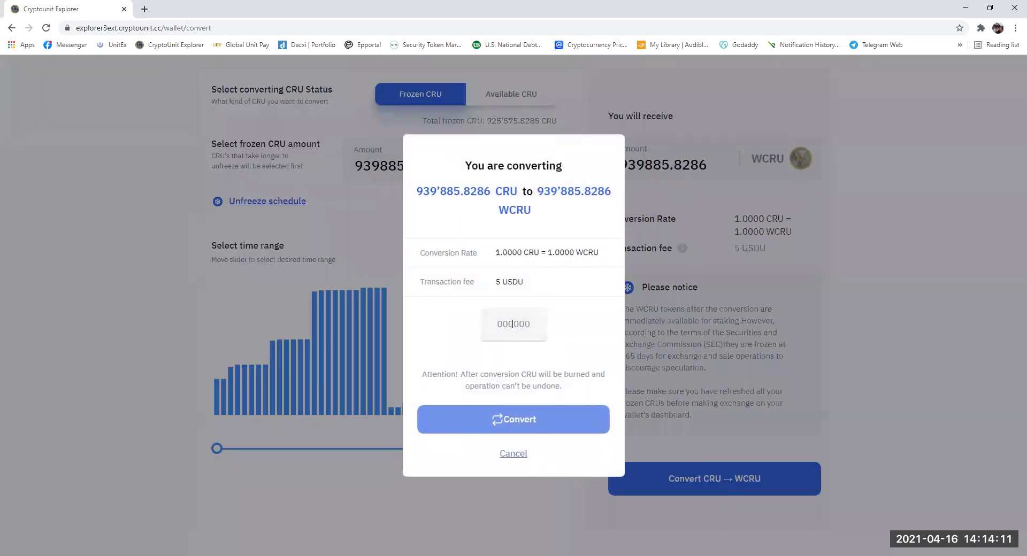
{"action": "left_click", "coordinate": [513, 324]}
{"action": "left_click", "coordinate": [513, 324]}
{"action": "type", "text": "••••••"}
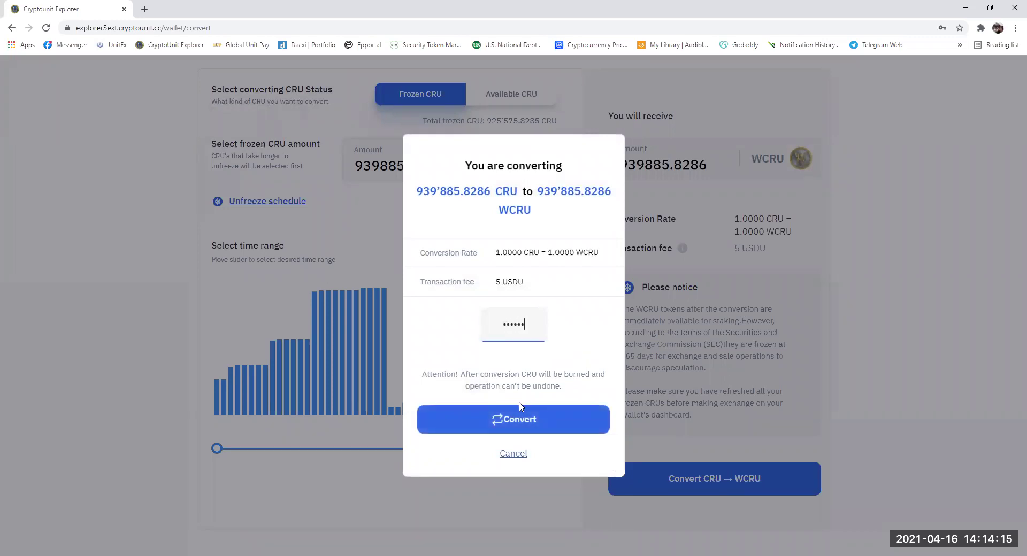
{"action": "left_click", "coordinate": [514, 422]}
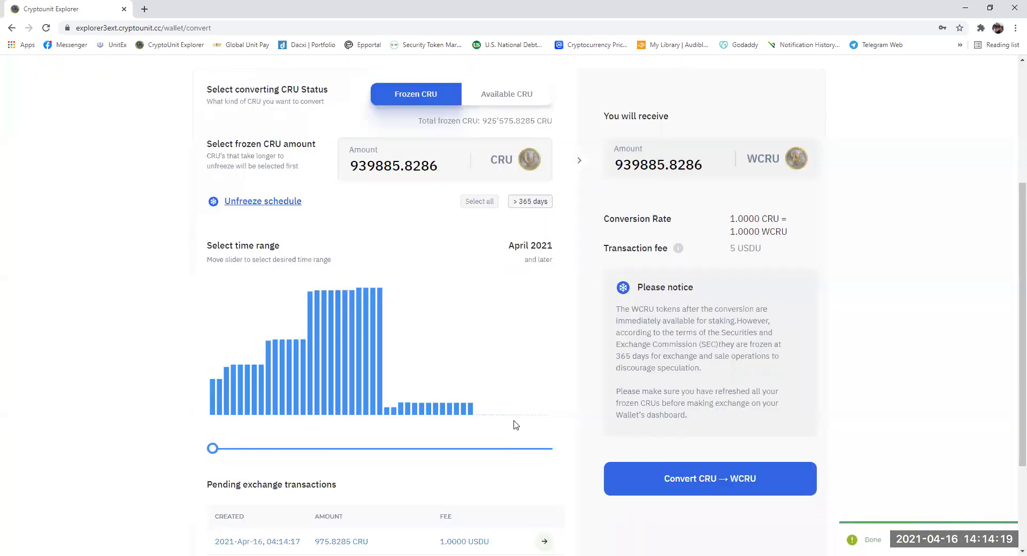
{"action": "scroll", "coordinate": [513, 425], "scroll_direction": "down", "scroll_amount": 3}
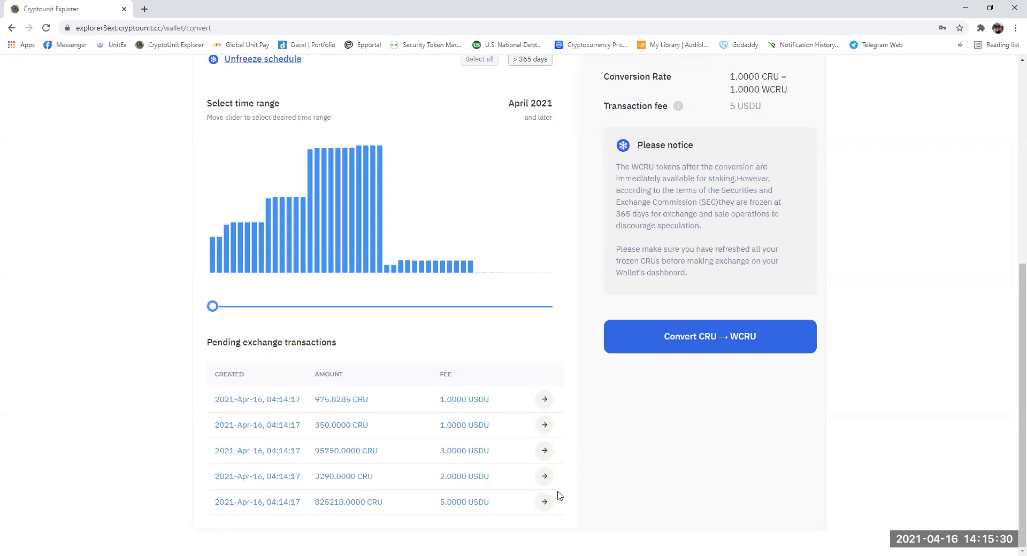
- Pay the 5.0000 USDU fee for the 825210 CRU exchange and 2.0000 USDU for 3290 CRU
{"action": "left_click", "coordinate": [545, 505]}
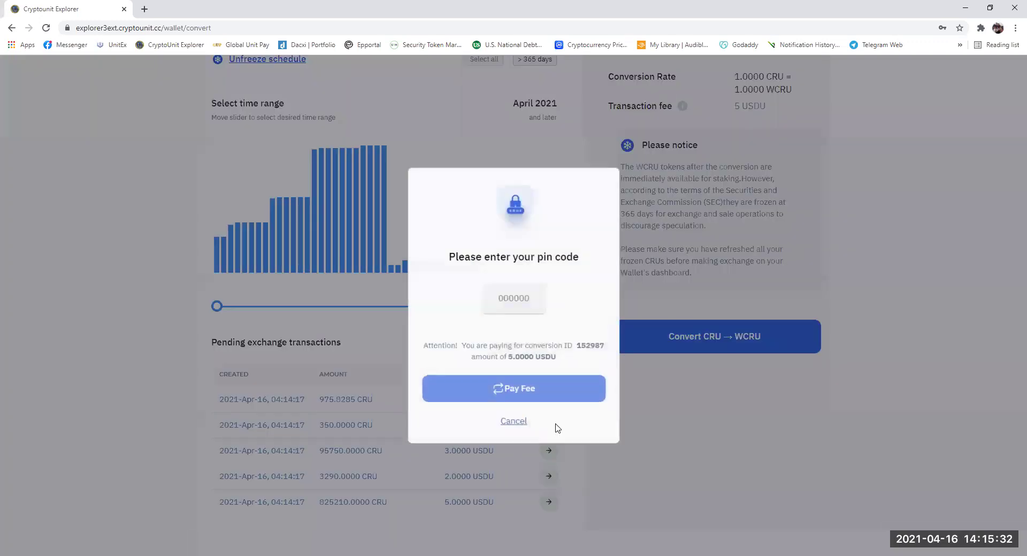
{"action": "left_click", "coordinate": [520, 299]}
{"action": "type", "text": "1"}
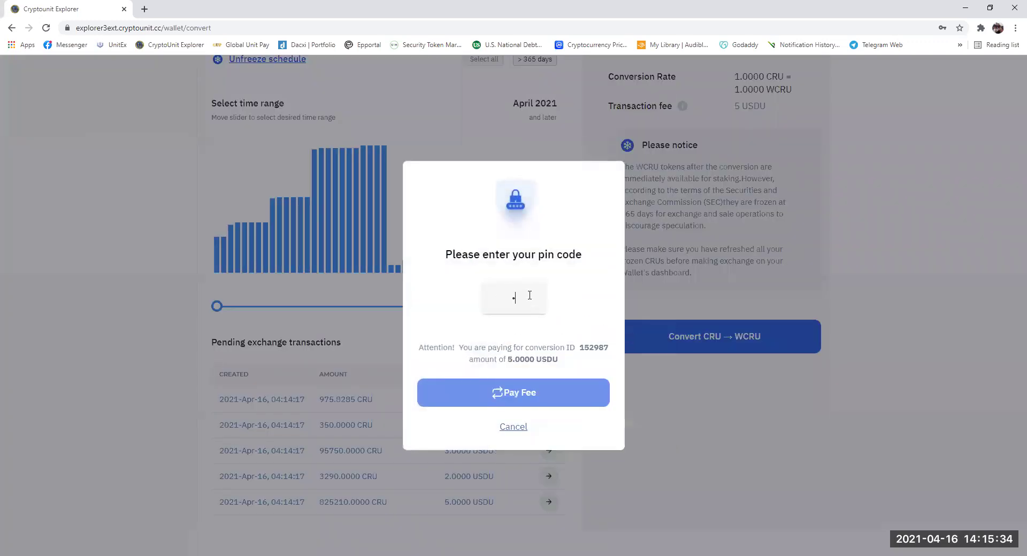
{"action": "type", "text": "1"}
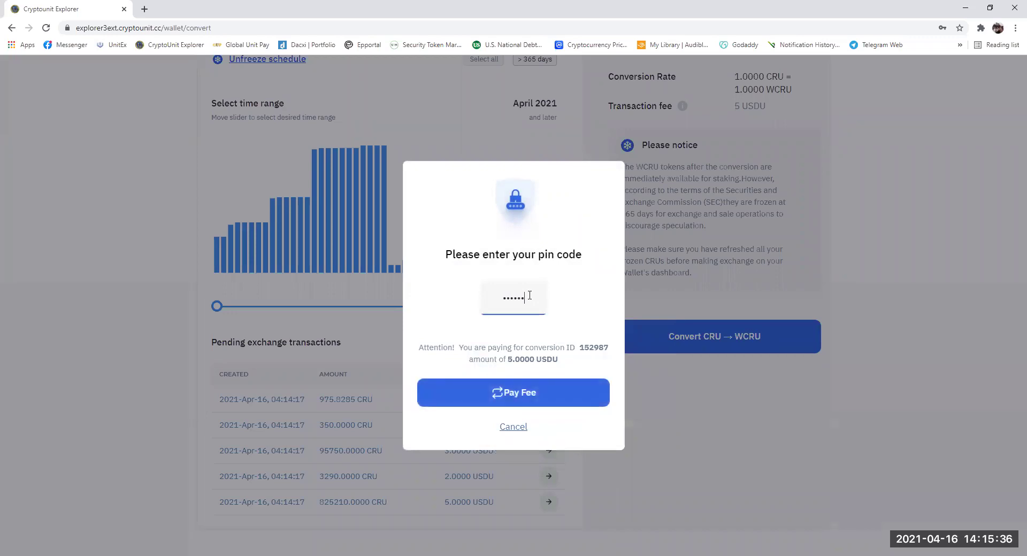
{"action": "left_click", "coordinate": [524, 393]}
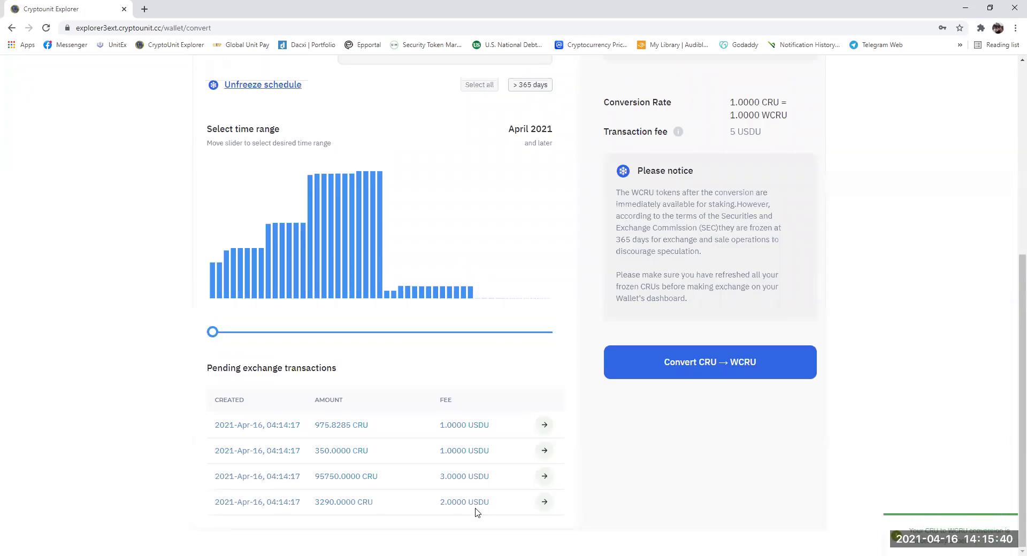
{"action": "left_click", "coordinate": [545, 500]}
{"action": "left_click", "coordinate": [514, 298]}
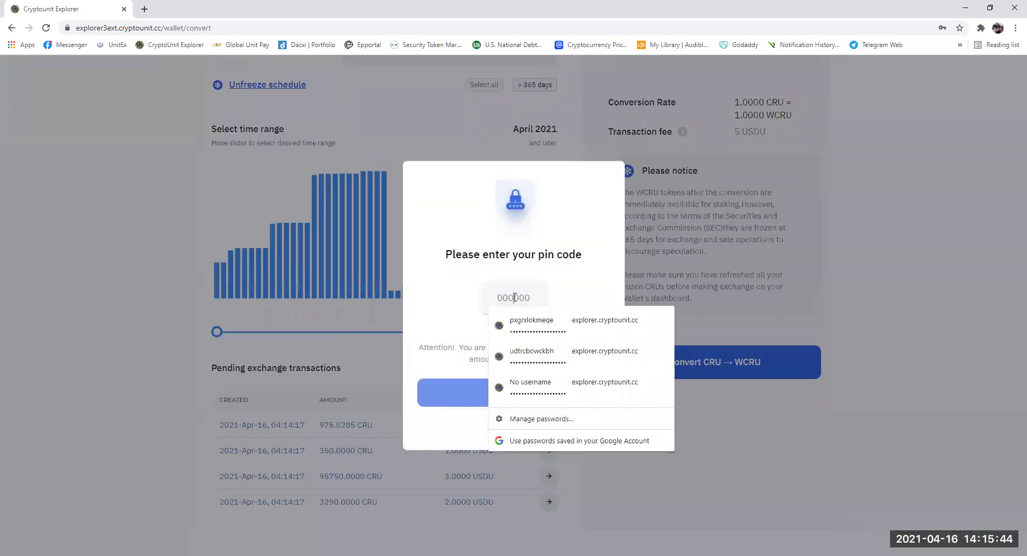
{"action": "type", "text": "123456"}
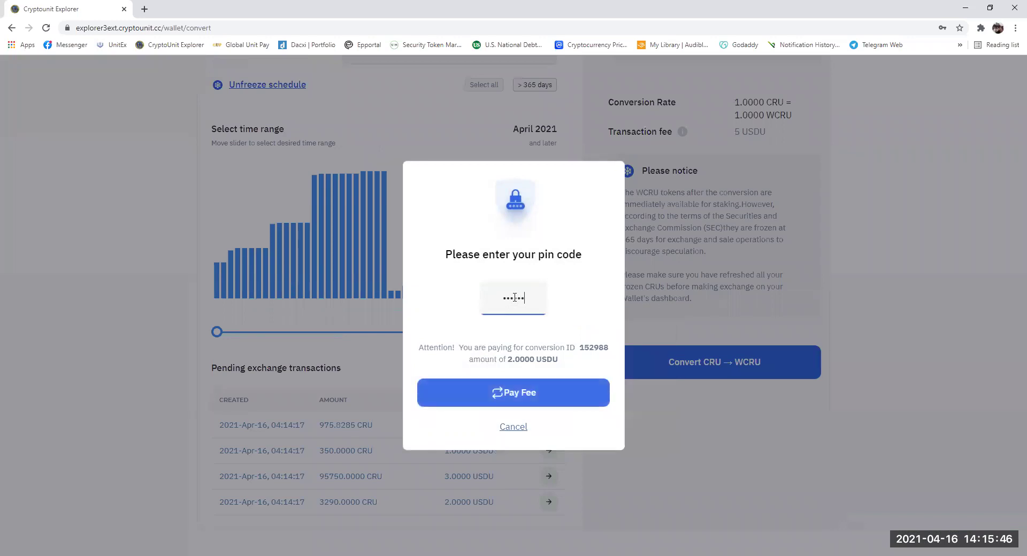
{"action": "left_click", "coordinate": [517, 402]}
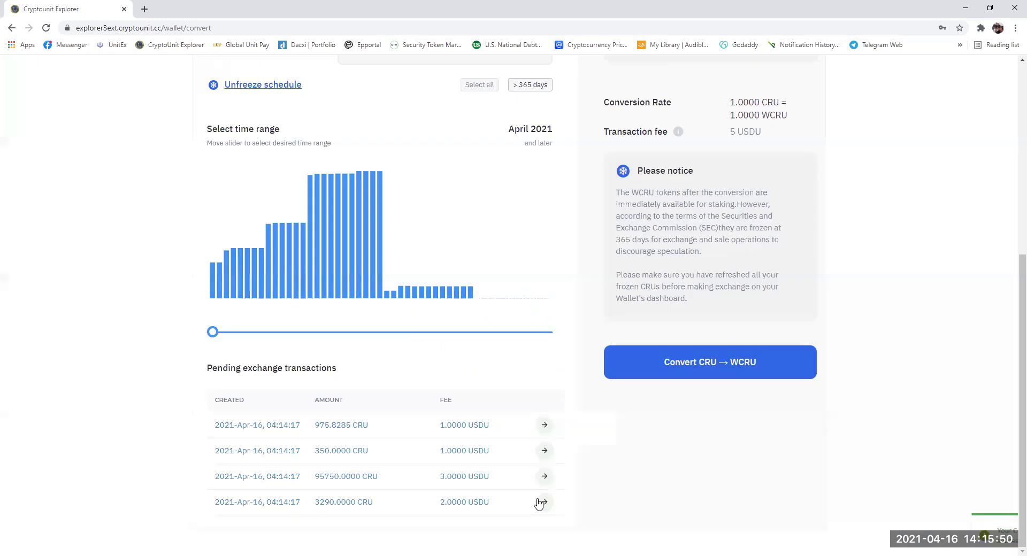
- Pay the remaining fees: 3.0000 USDU for 95750 CRU, 1.0000 USDU for 350 CRU, and the final 1.0000 USDU
{"action": "left_click", "coordinate": [551, 468]}
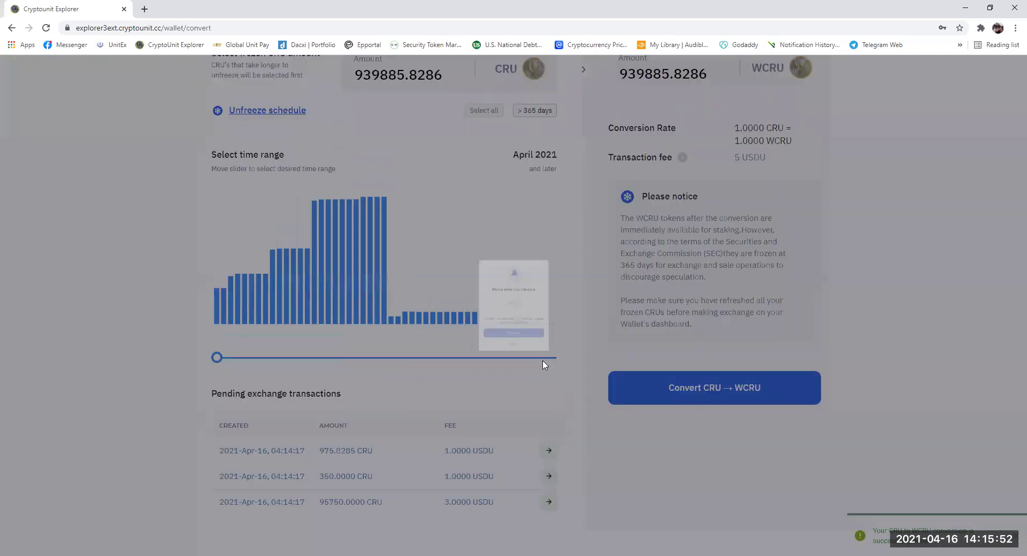
{"action": "left_click", "coordinate": [514, 298]}
{"action": "type", "text": "0"}
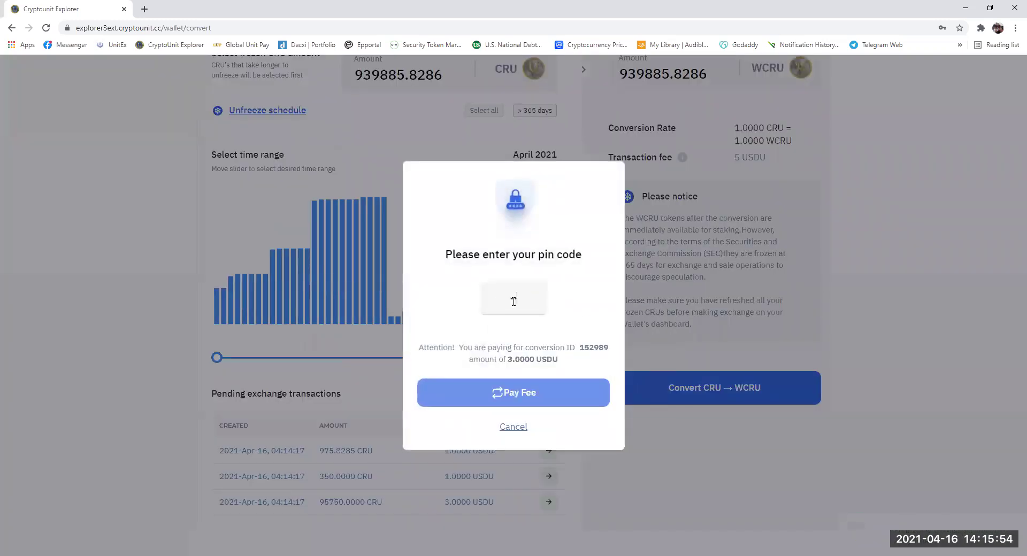
{"action": "type", "text": "00000"}
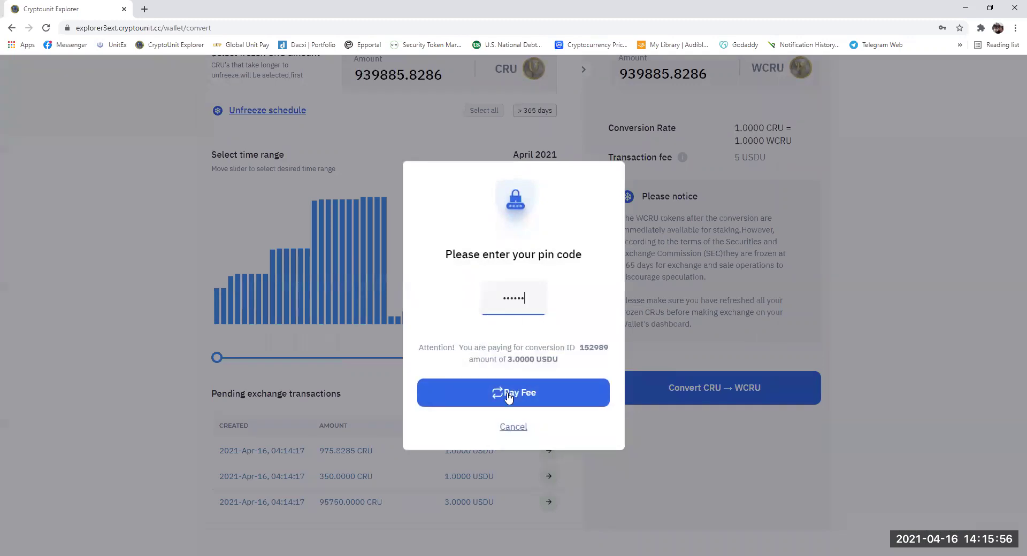
{"action": "left_click", "coordinate": [505, 394]}
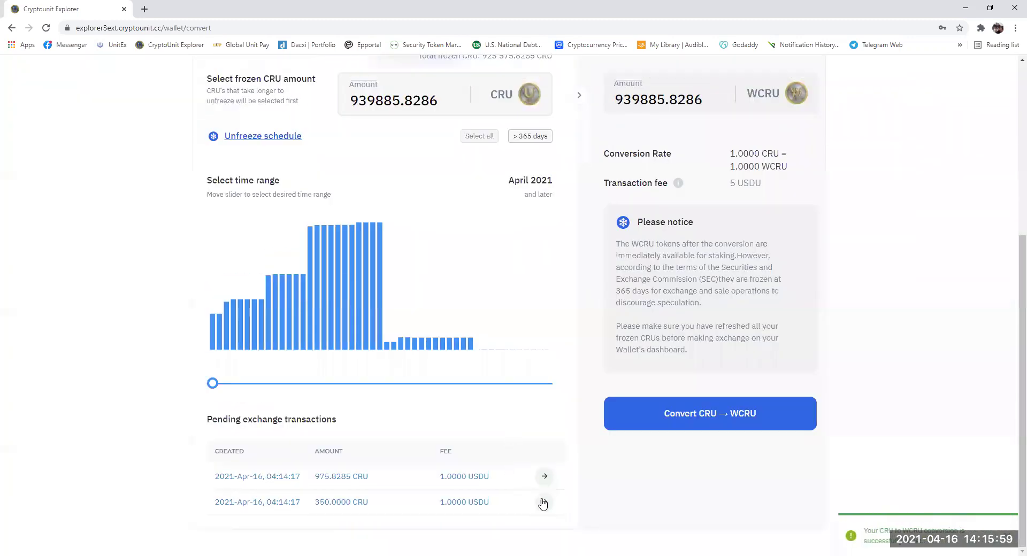
{"action": "left_click", "coordinate": [543, 503]}
{"action": "left_click", "coordinate": [518, 300]}
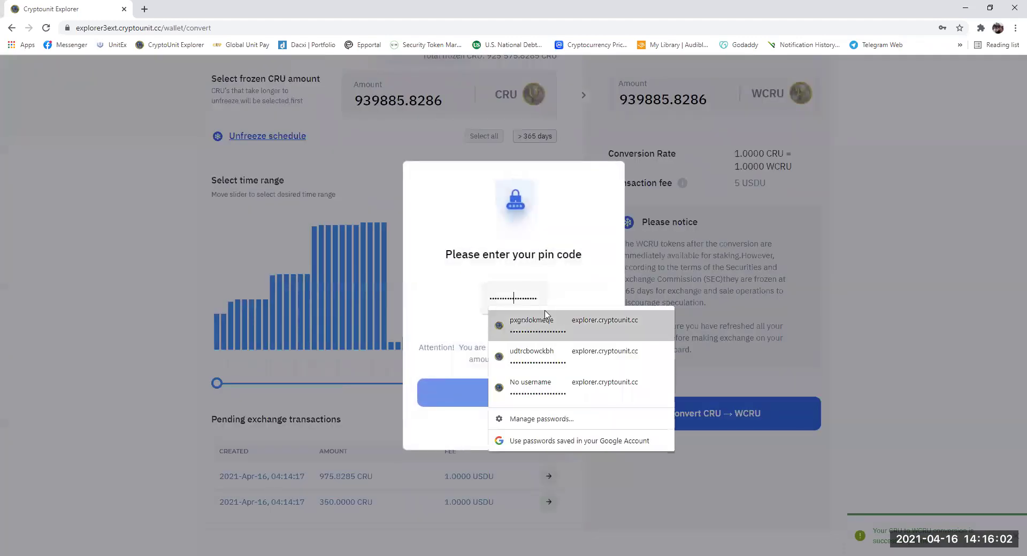
{"action": "type", "text": "111111"}
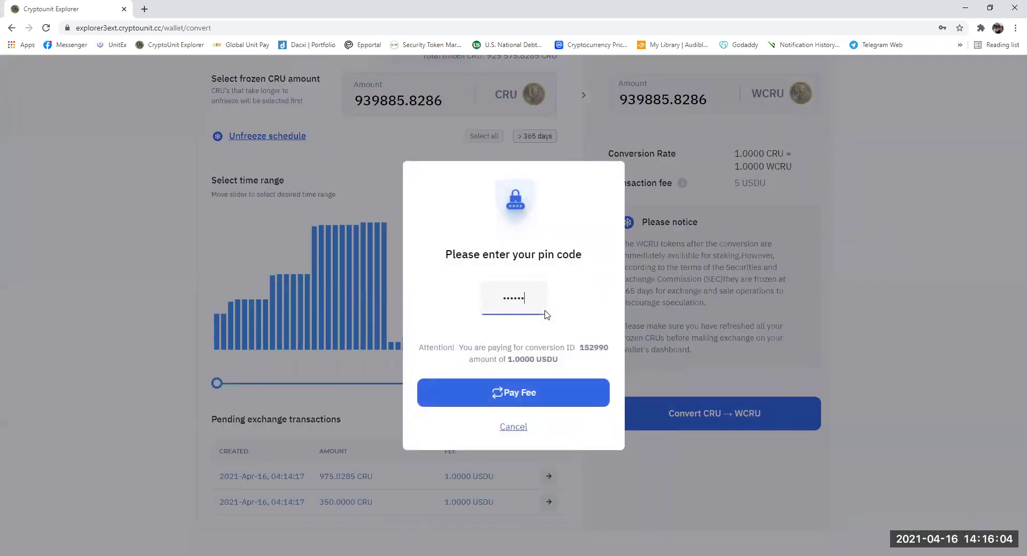
{"action": "left_click", "coordinate": [532, 402]}
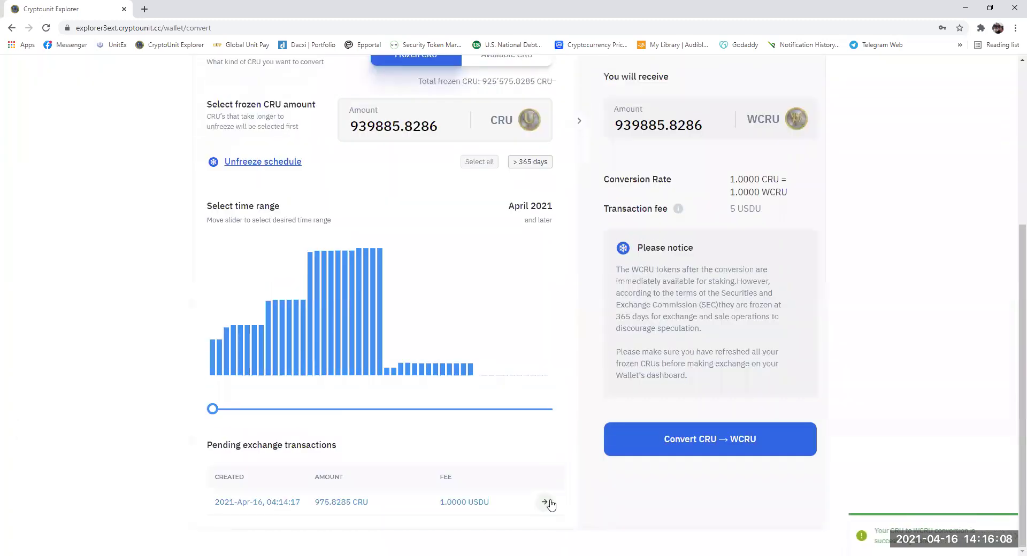
{"action": "left_click", "coordinate": [547, 502]}
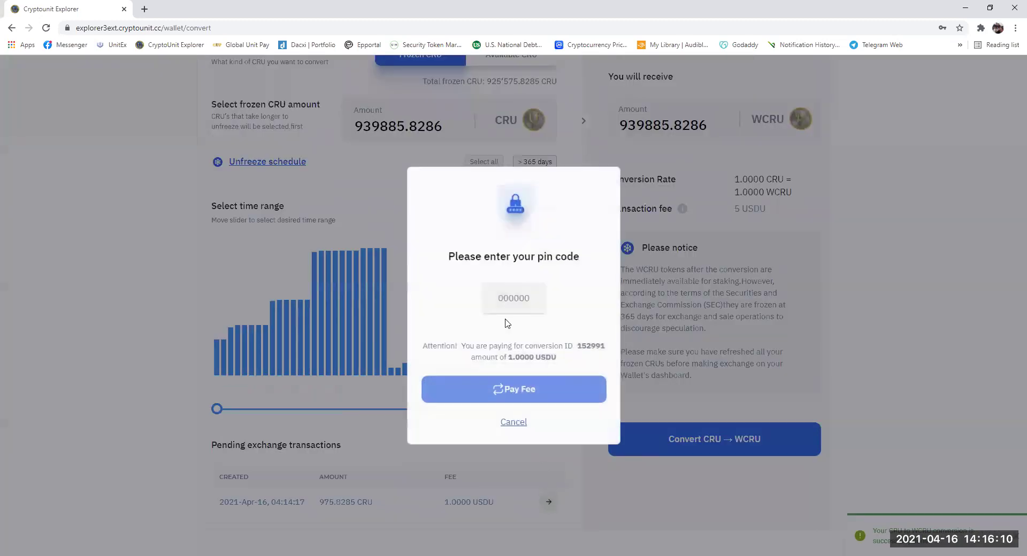
{"action": "left_click", "coordinate": [511, 299]}
{"action": "type", "text": "1"}
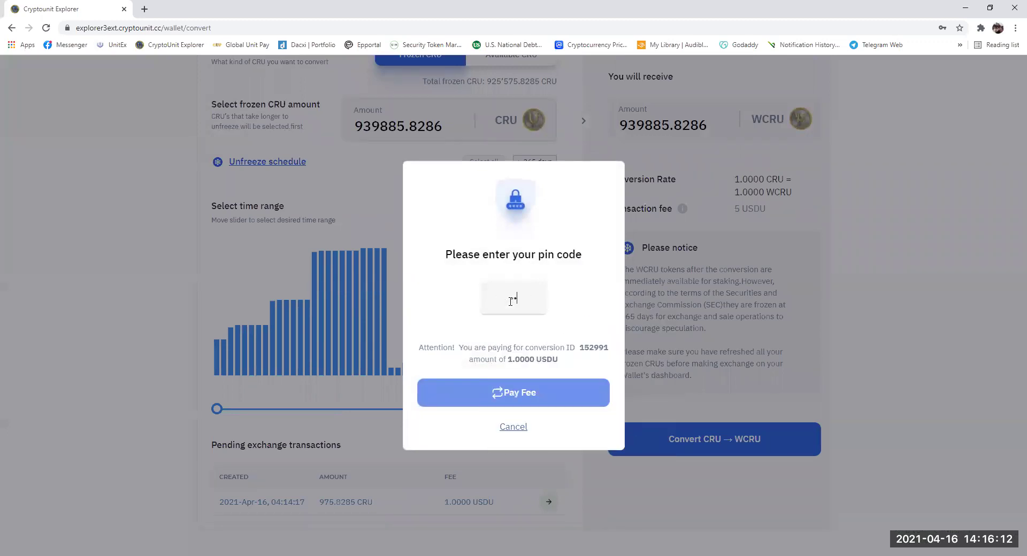
{"action": "type", "text": "23456"}
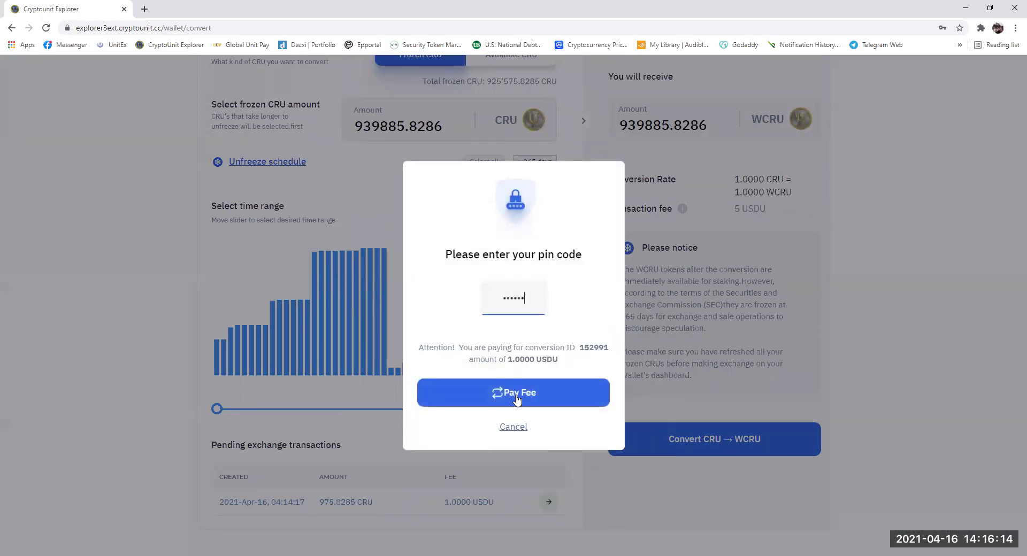
{"action": "left_click", "coordinate": [516, 399]}
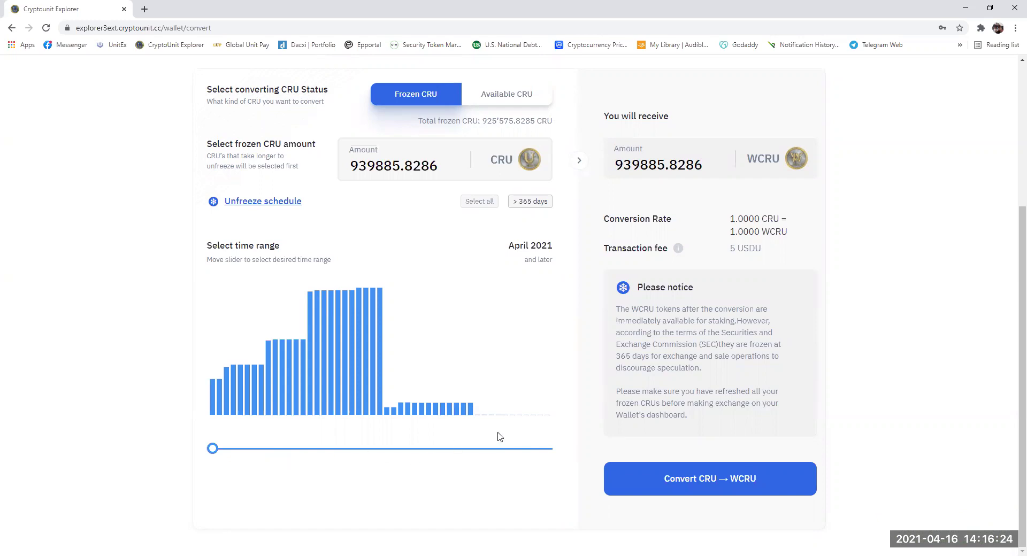
- Refresh the Wallet Dashboard balances to show 925'575.8285 WCRU, all frozen, and 137'629.4584 CRU
{"action": "scroll", "coordinate": [497, 436], "scroll_direction": "up", "scroll_amount": 4}
{"action": "left_click", "coordinate": [316, 203]}
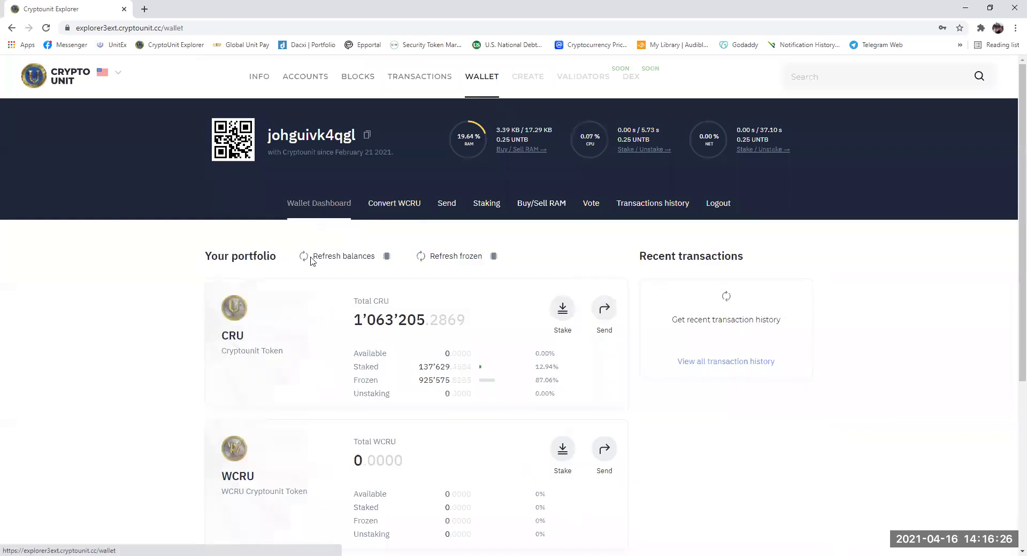
{"action": "scroll", "coordinate": [323, 316], "scroll_direction": "down", "scroll_amount": 3}
{"action": "scroll", "coordinate": [322, 317], "scroll_direction": "up", "scroll_amount": 2}
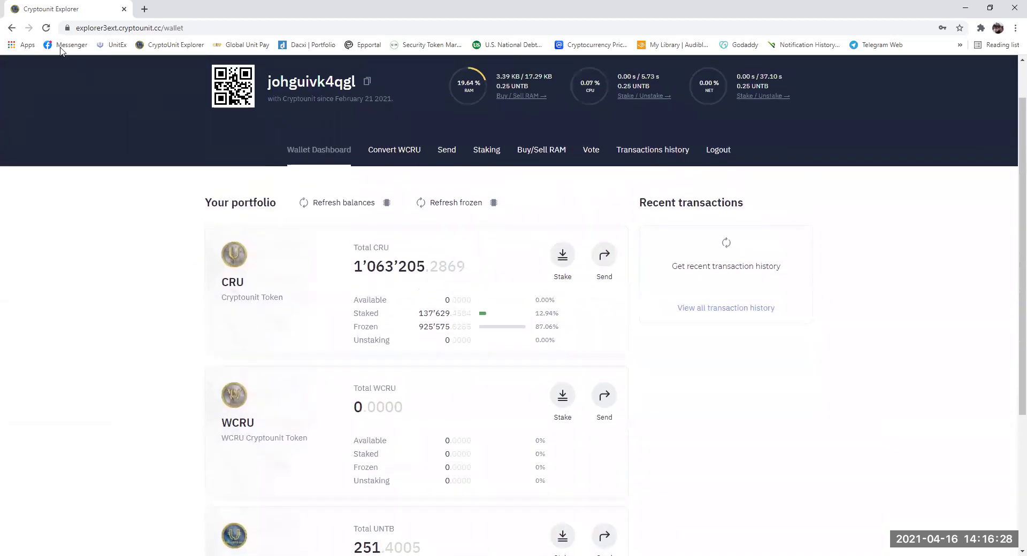
{"action": "left_click", "coordinate": [345, 203]}
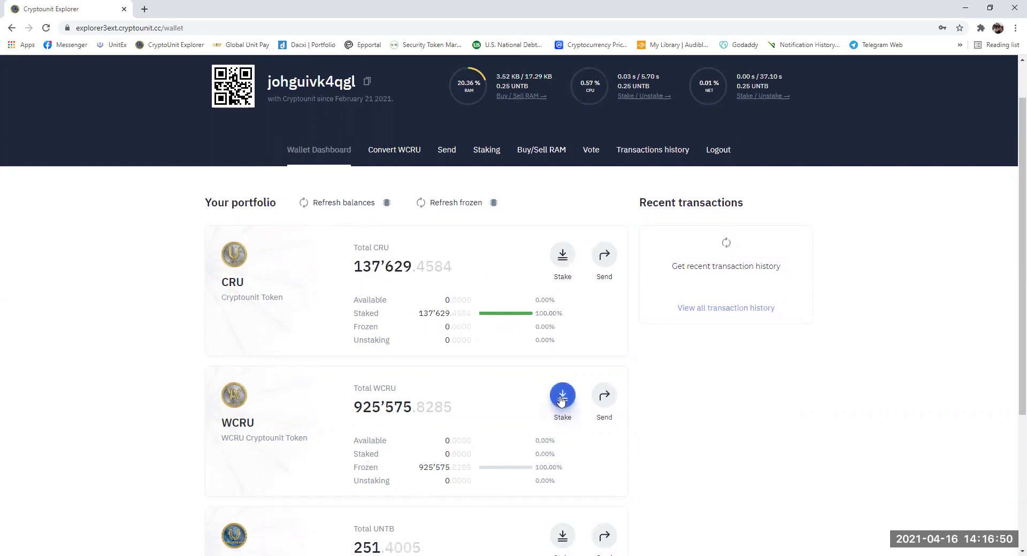
- Stake 100% of the 925'575.8285 WCRU, confirming with the PIN
{"action": "left_click", "coordinate": [561, 401]}
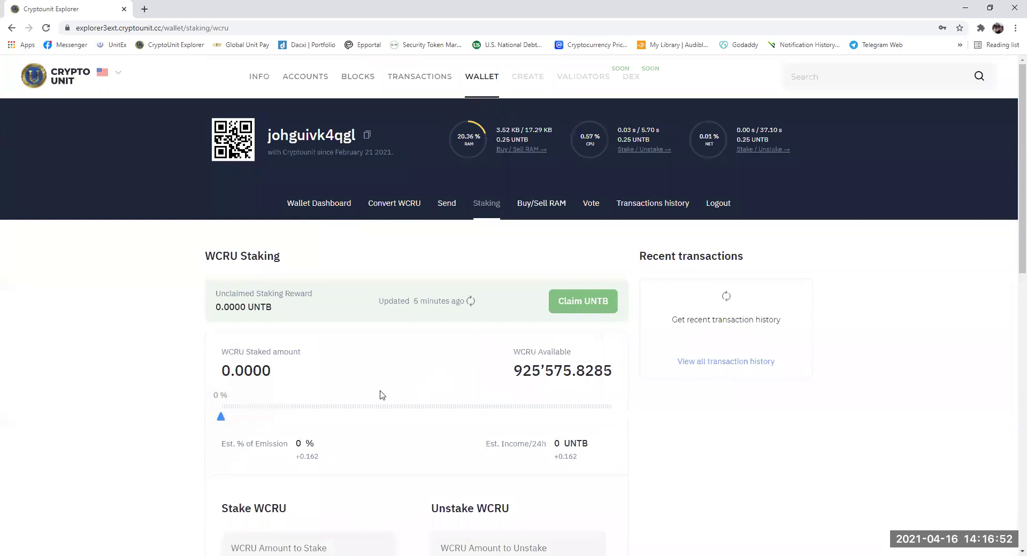
{"action": "left_click_drag", "start_coordinate": [220, 418], "coordinate": [659, 434]}
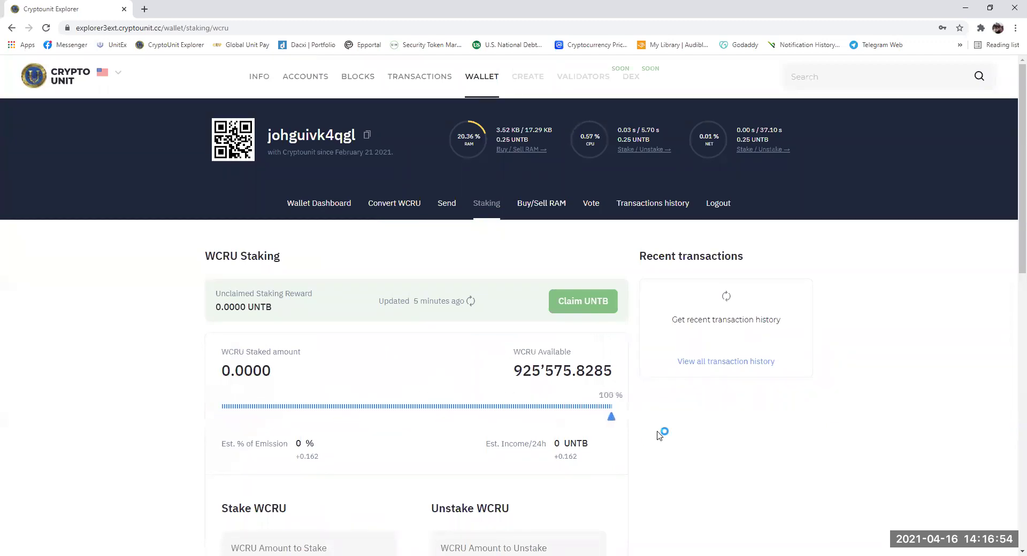
{"action": "scroll", "coordinate": [447, 411], "scroll_direction": "down", "scroll_amount": 4}
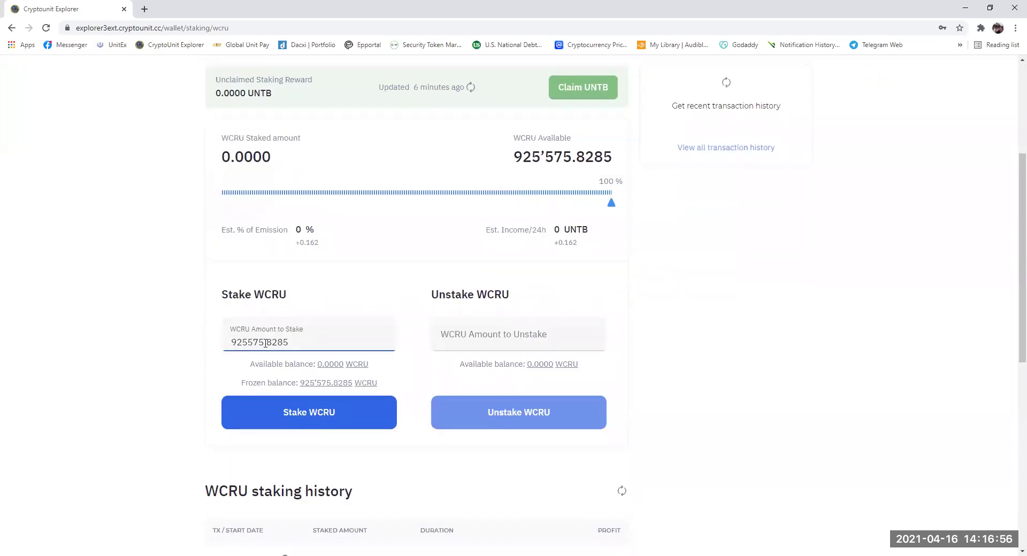
{"action": "left_click", "coordinate": [323, 418]}
{"action": "left_click", "coordinate": [519, 324]}
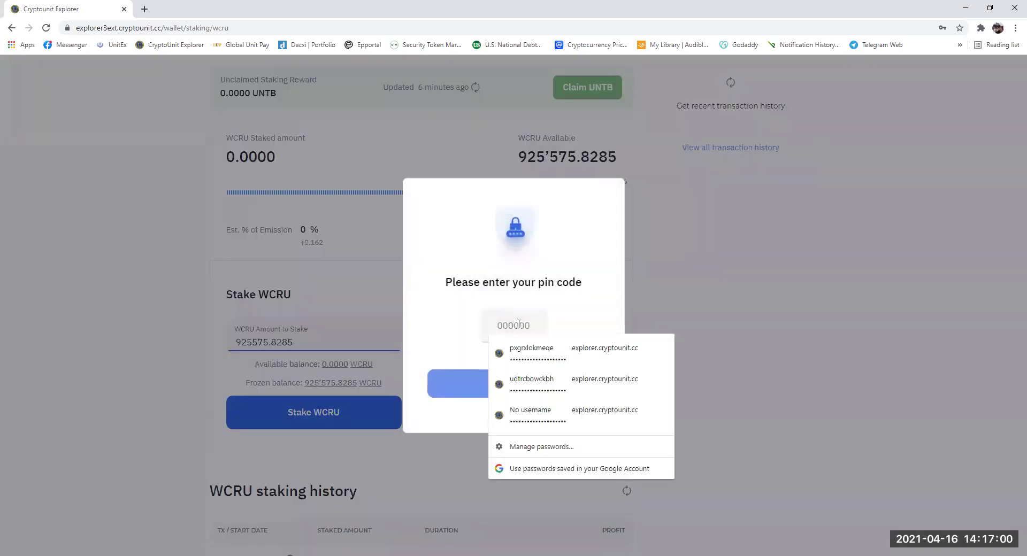
{"action": "type", "text": "•••••"}
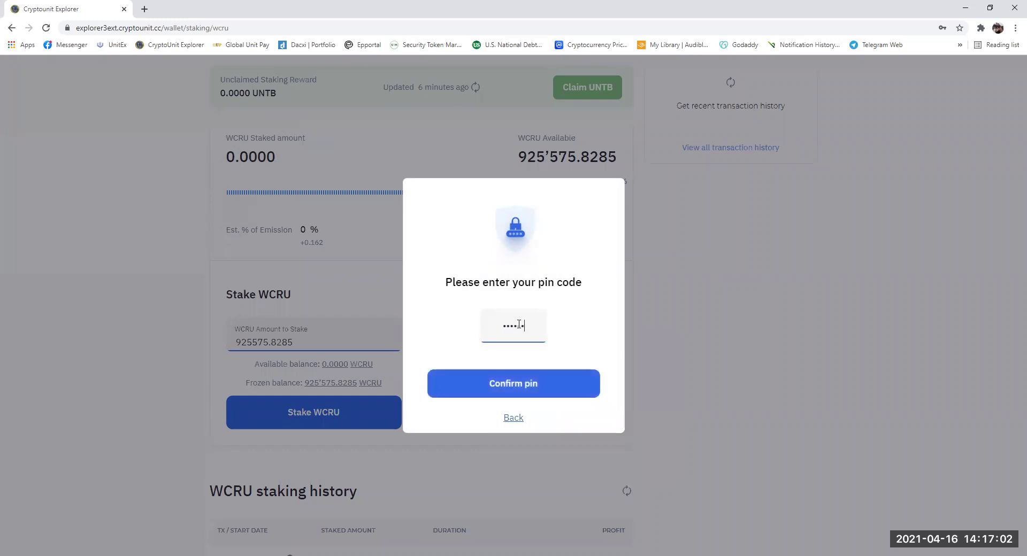
{"action": "left_click", "coordinate": [520, 386]}
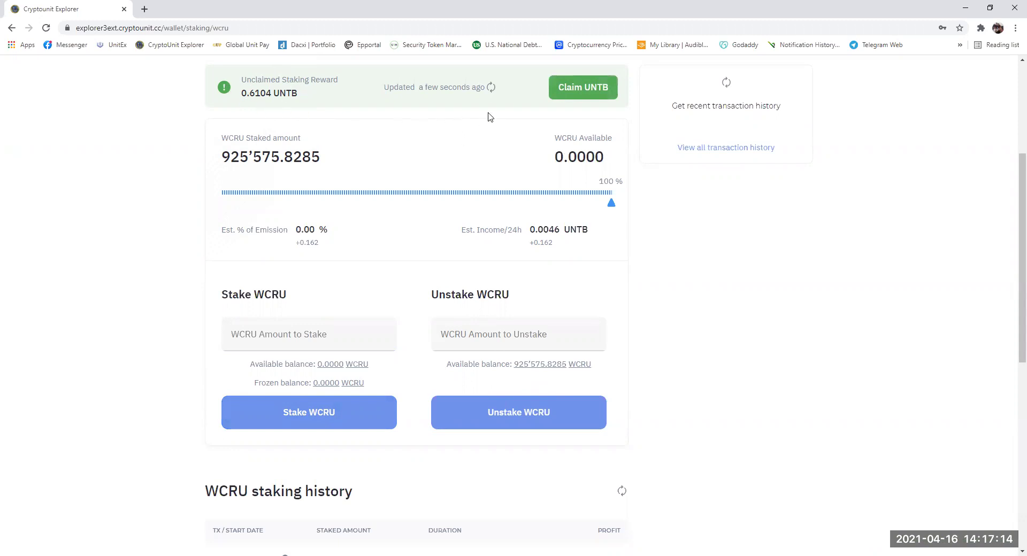
- Claim the 0.6104 UNTB staking reward with PIN confirmation
{"action": "left_click", "coordinate": [581, 91]}
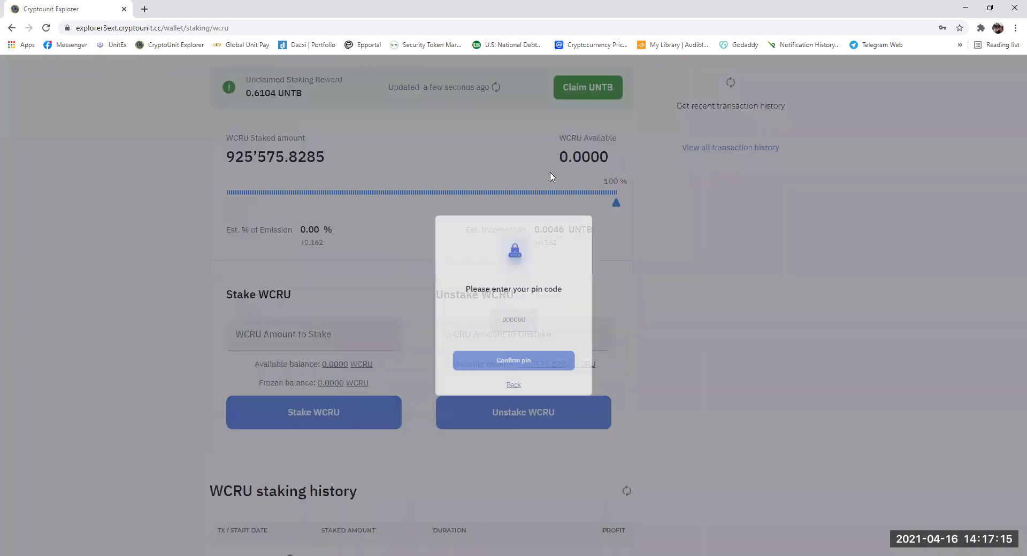
{"action": "left_click", "coordinate": [517, 327]}
{"action": "type", "text": "••"}
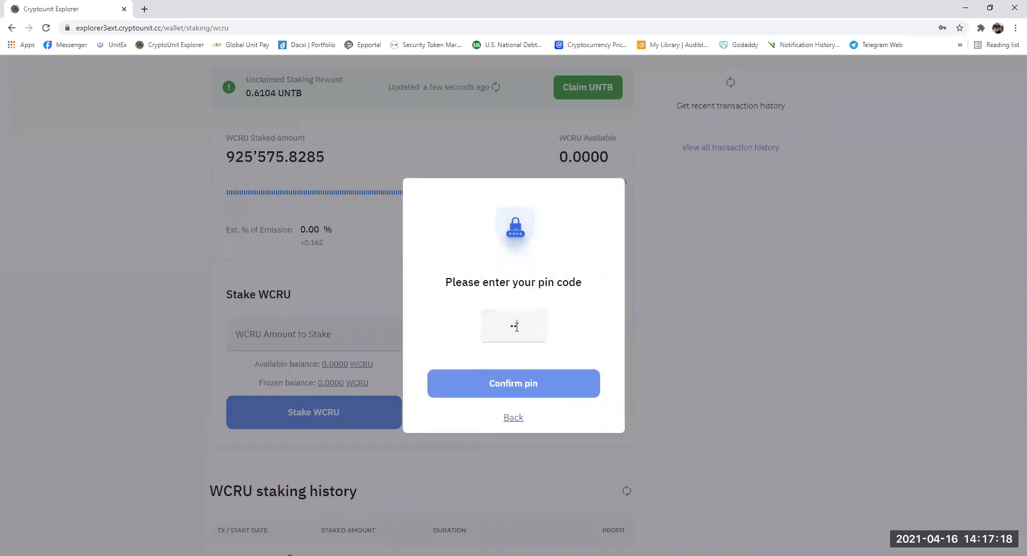
{"action": "type", "text": "••••"}
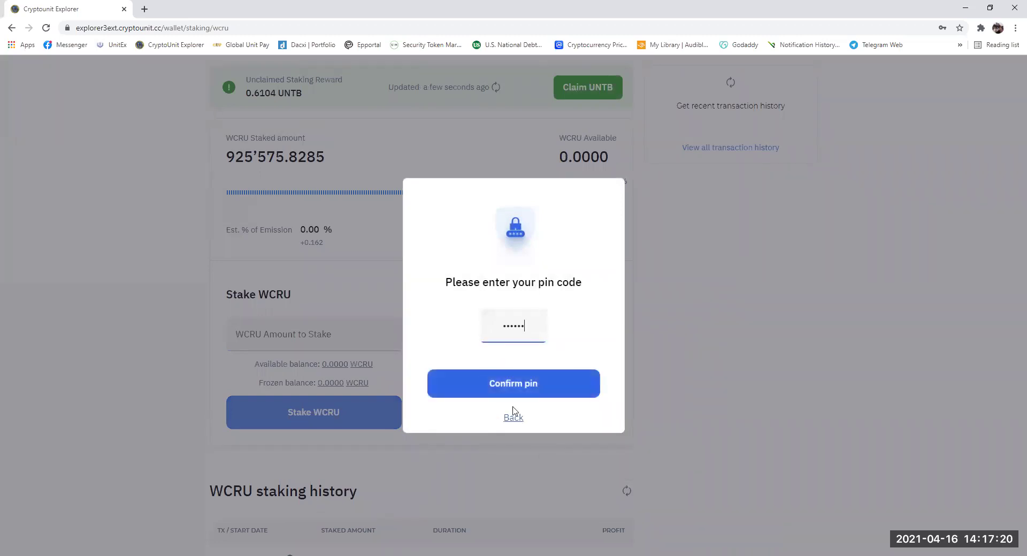
{"action": "left_click", "coordinate": [512, 390]}
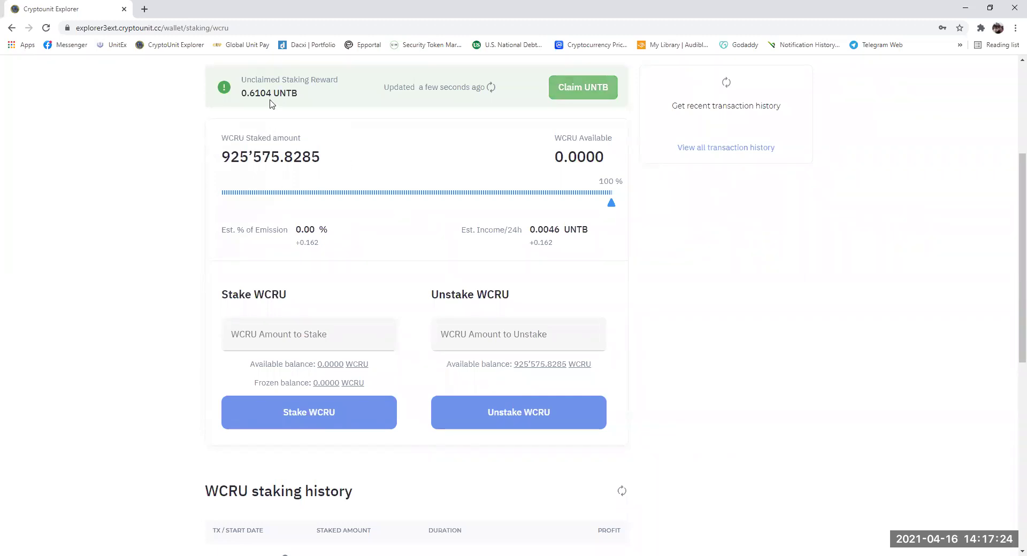
- Reload the Wallet Dashboard and check UNTB at 252.0109 and all 925'575.8285 WCRU staked
{"action": "scroll", "coordinate": [276, 118], "scroll_direction": "up", "scroll_amount": 2}
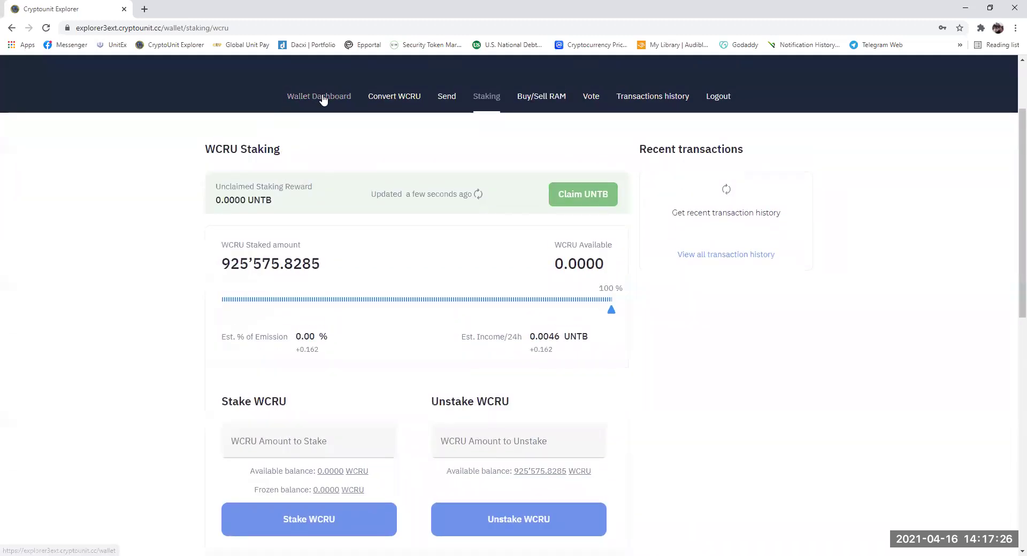
{"action": "left_click", "coordinate": [321, 97]}
{"action": "scroll", "coordinate": [129, 143], "scroll_direction": "down", "scroll_amount": 2}
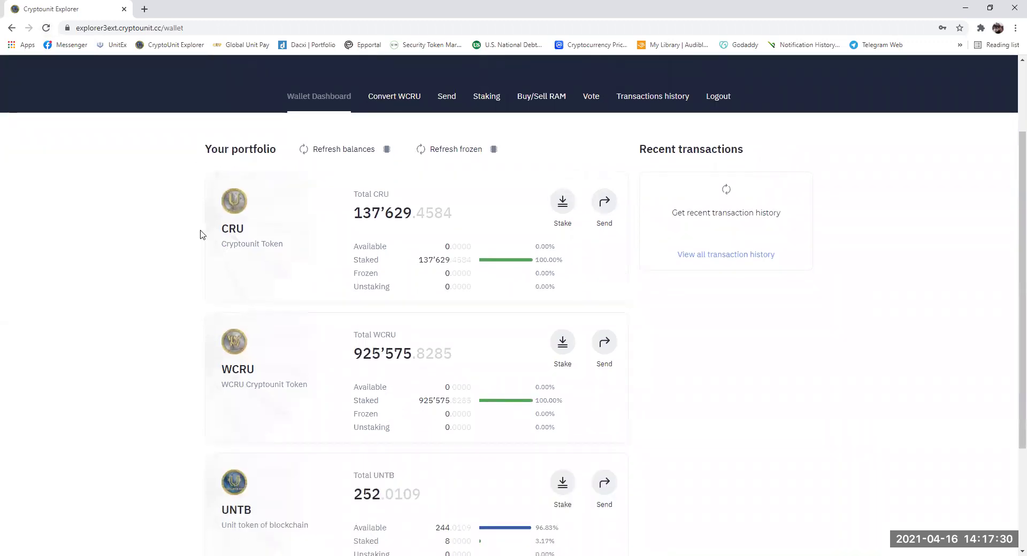
{"action": "scroll", "coordinate": [123, 133], "scroll_direction": "up", "scroll_amount": 2}
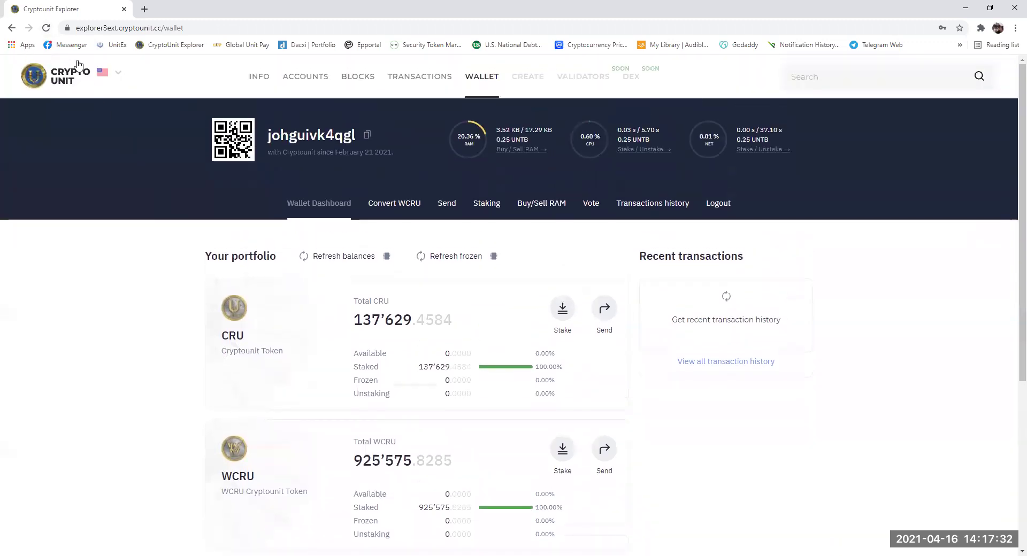
{"action": "left_click", "coordinate": [48, 29]}
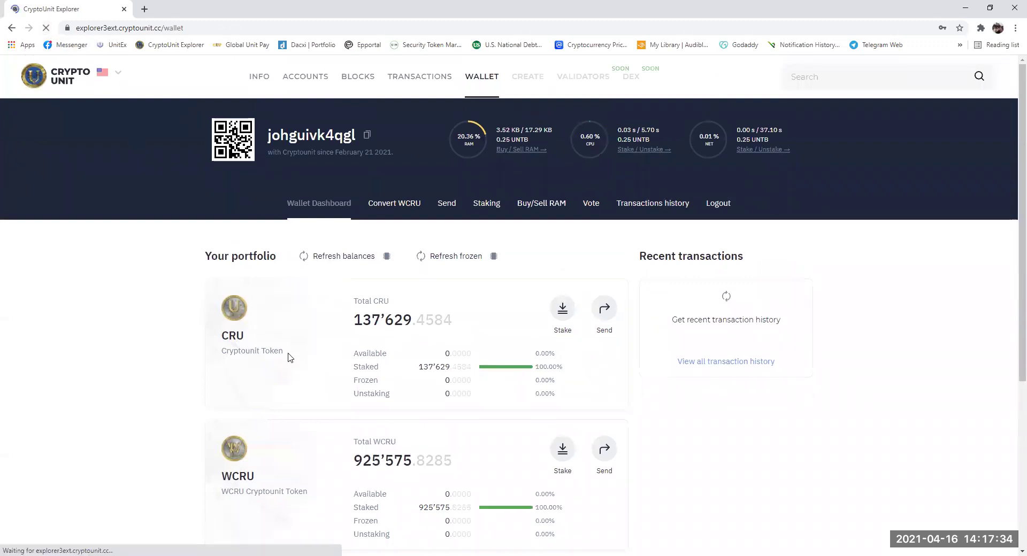
{"action": "scroll", "coordinate": [289, 357], "scroll_direction": "down", "scroll_amount": 5}
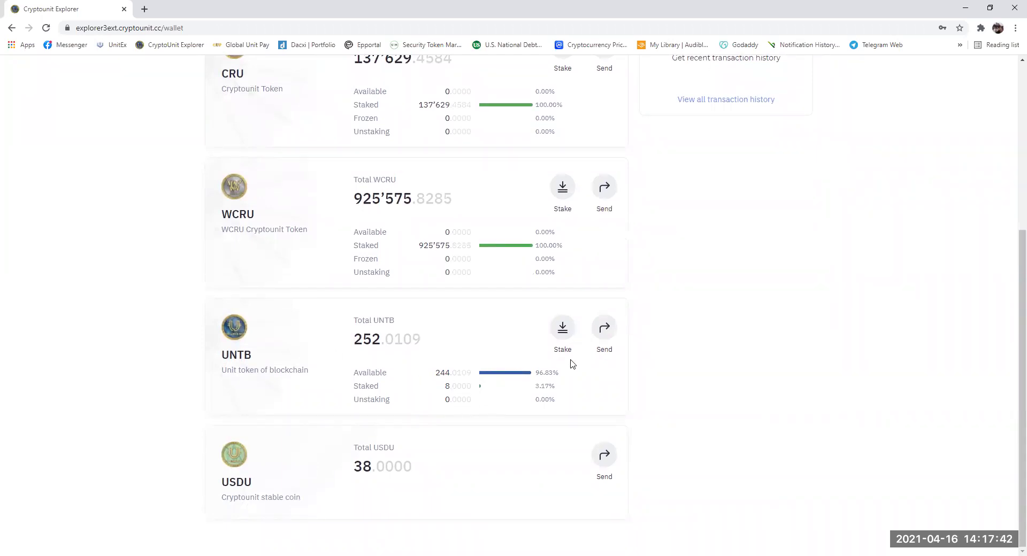
{"action": "left_click", "coordinate": [605, 328]}
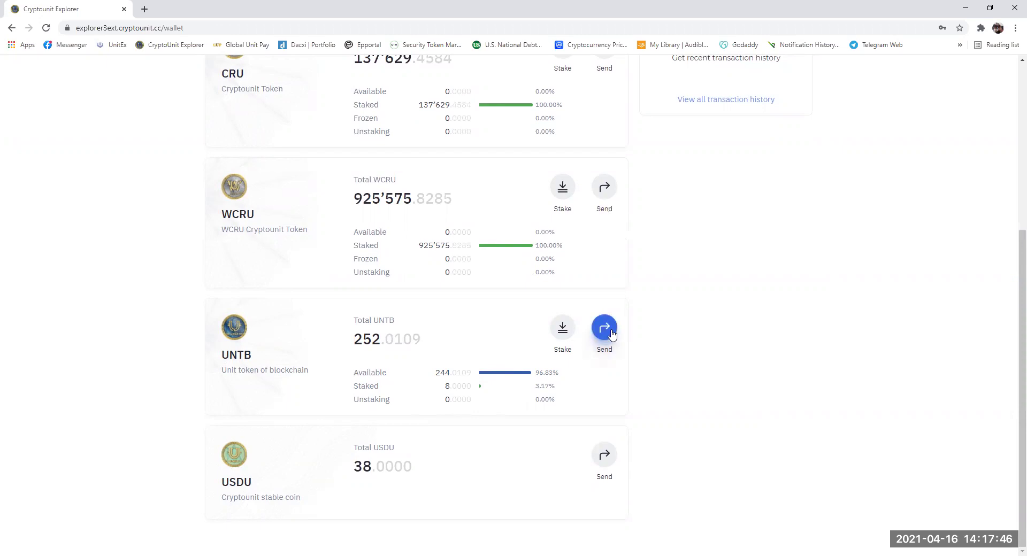
{"action": "scroll", "coordinate": [330, 172], "scroll_direction": "up", "scroll_amount": 1}
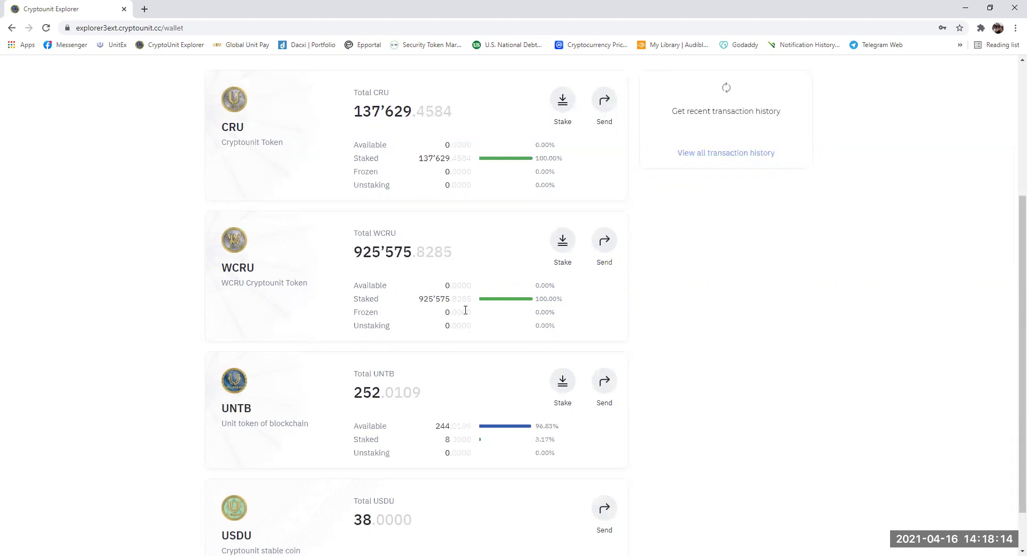
{"action": "scroll", "coordinate": [464, 313], "scroll_direction": "up", "scroll_amount": 2}
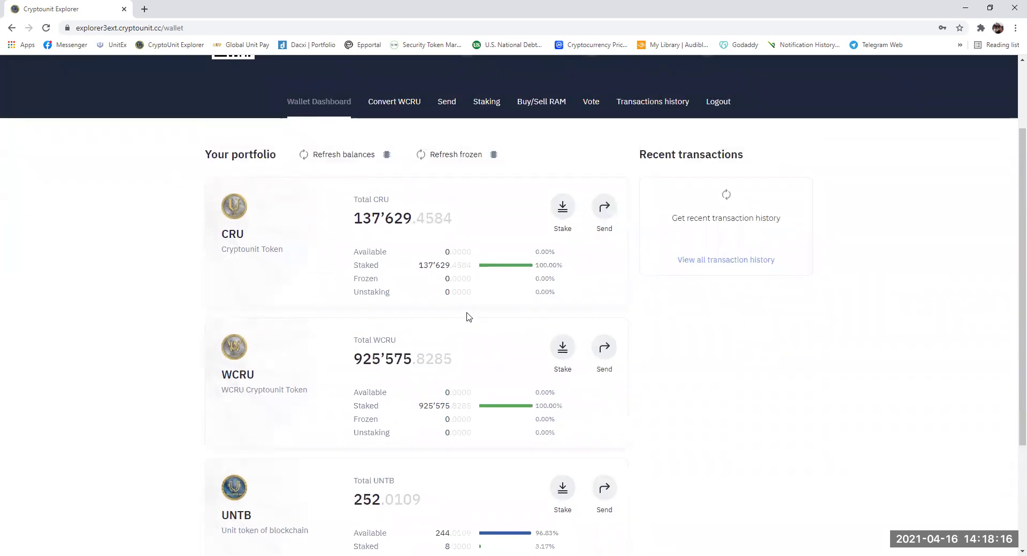